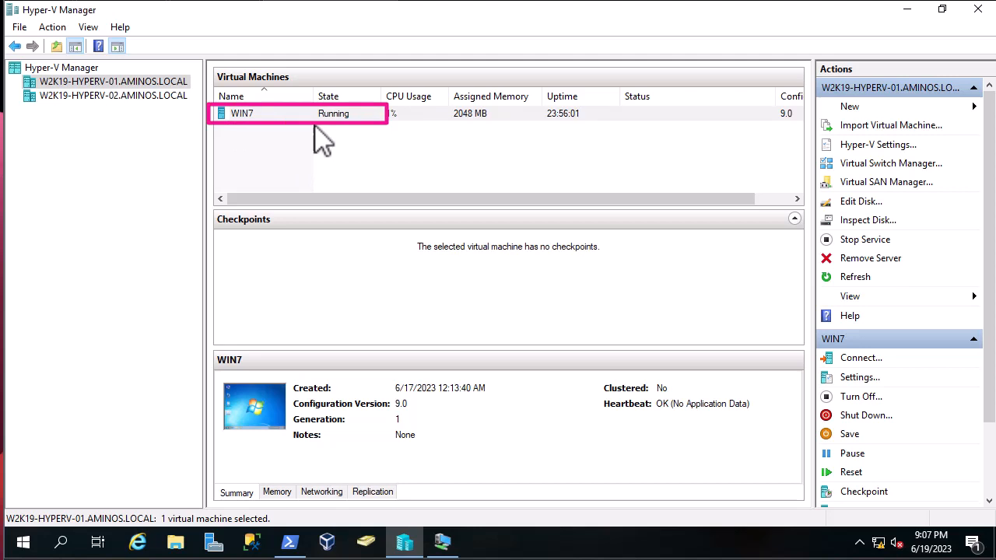
Check the contents of the CheckMe file on the running WIN7 virtual machine's desktop, then close the file and minimize the connection
click(442, 543)
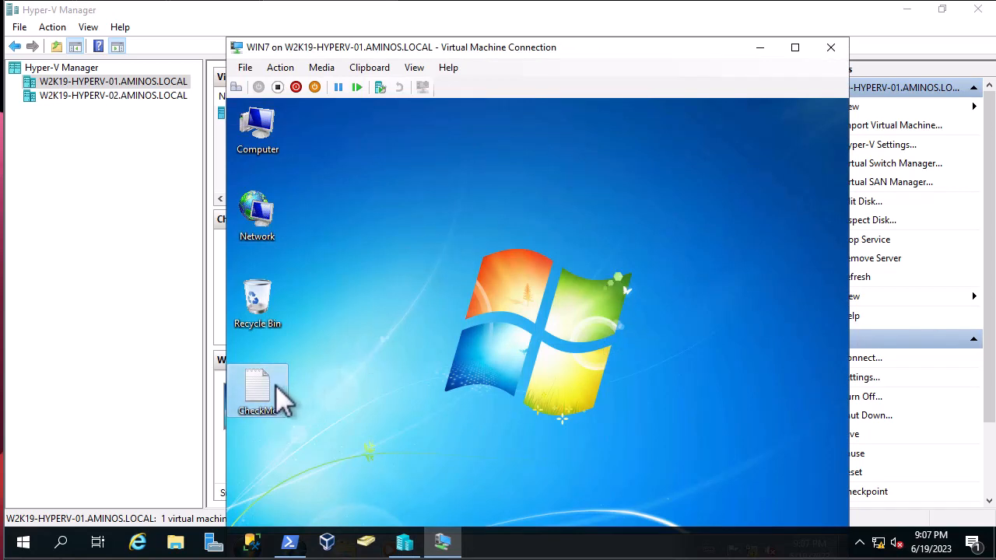
mouse_move(282, 398)
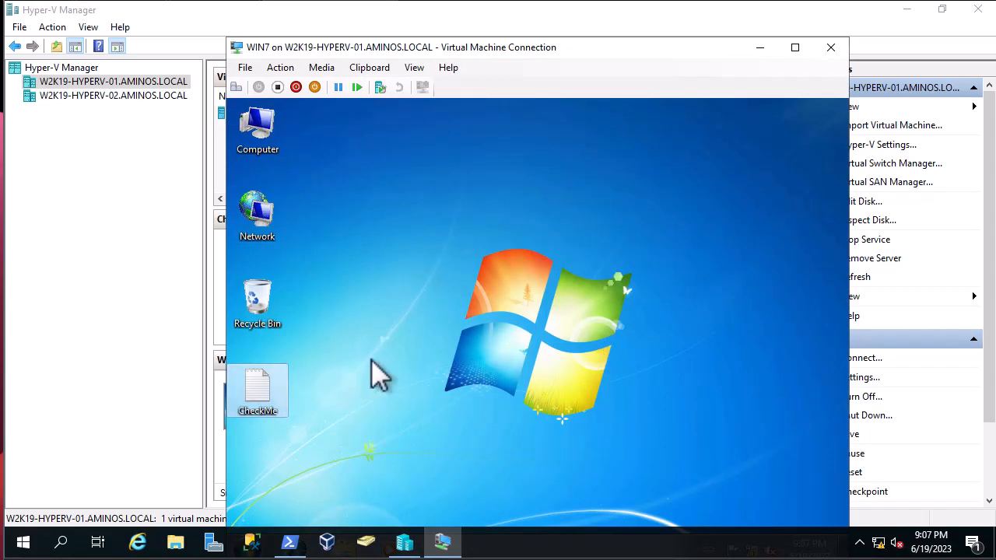
double_click(262, 394)
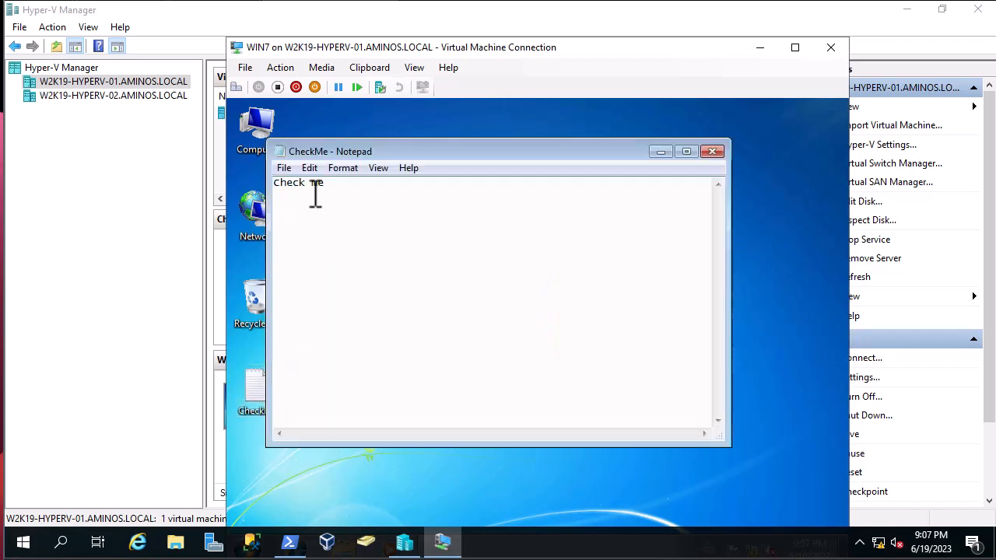
click(712, 151)
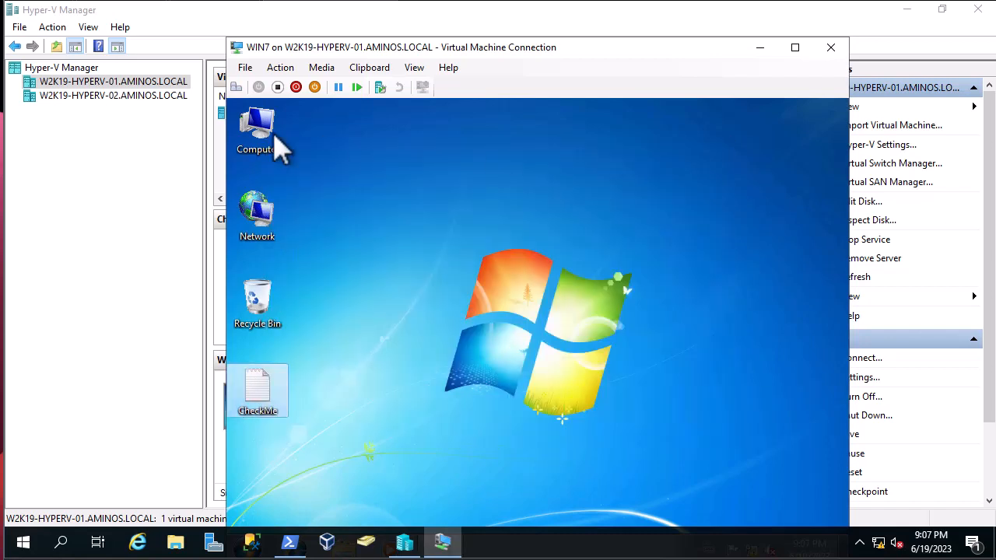
click(760, 49)
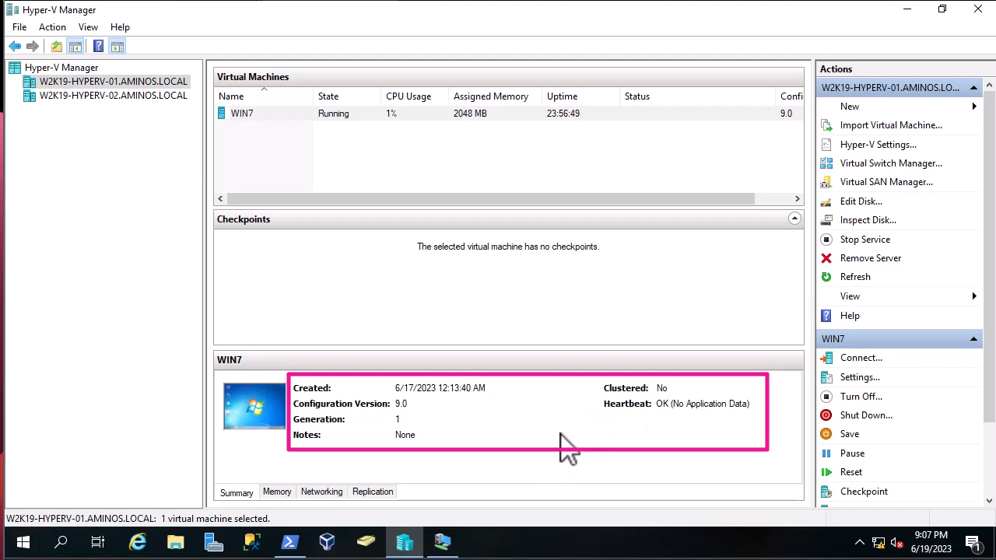
Review the memory, networking and replication details of the WIN7 virtual machine
click(277, 492)
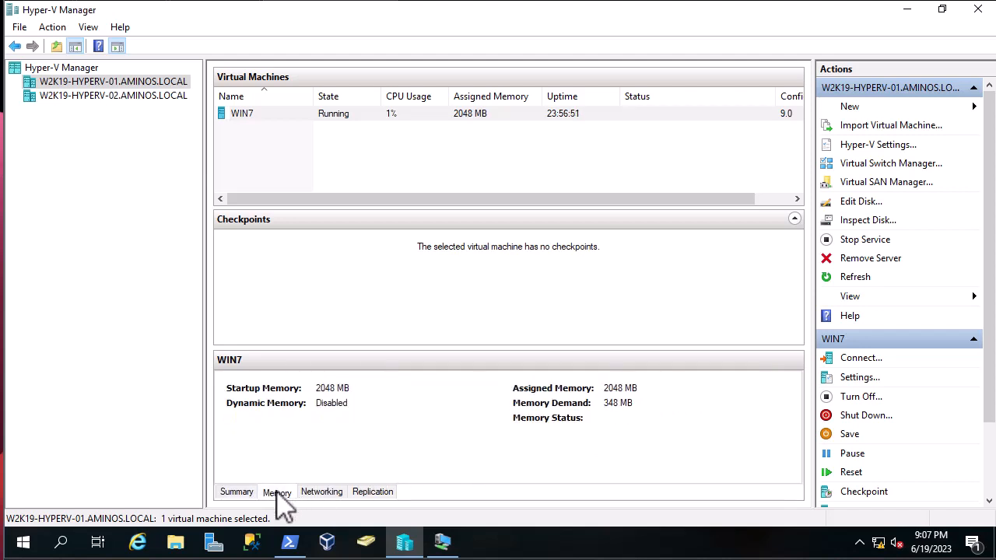
click(322, 493)
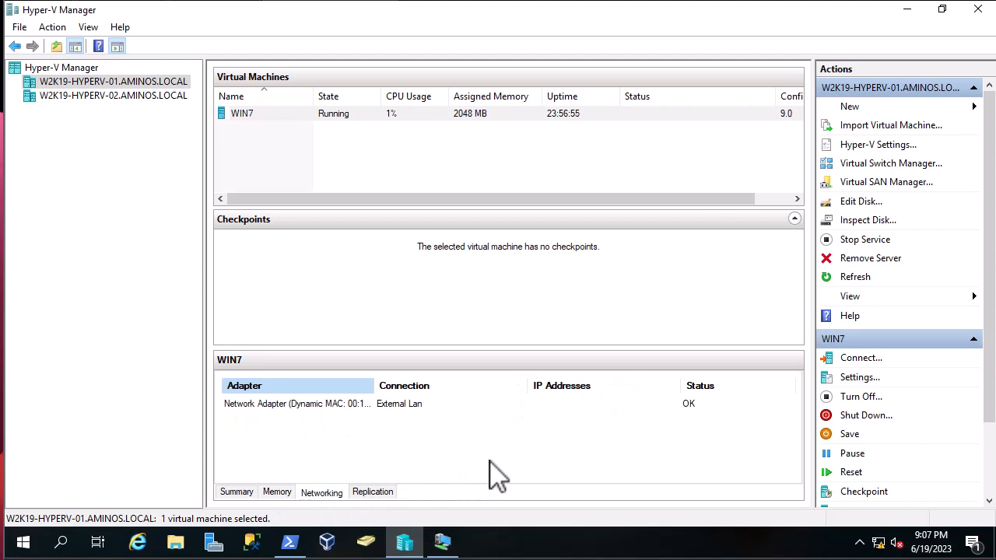
click(379, 494)
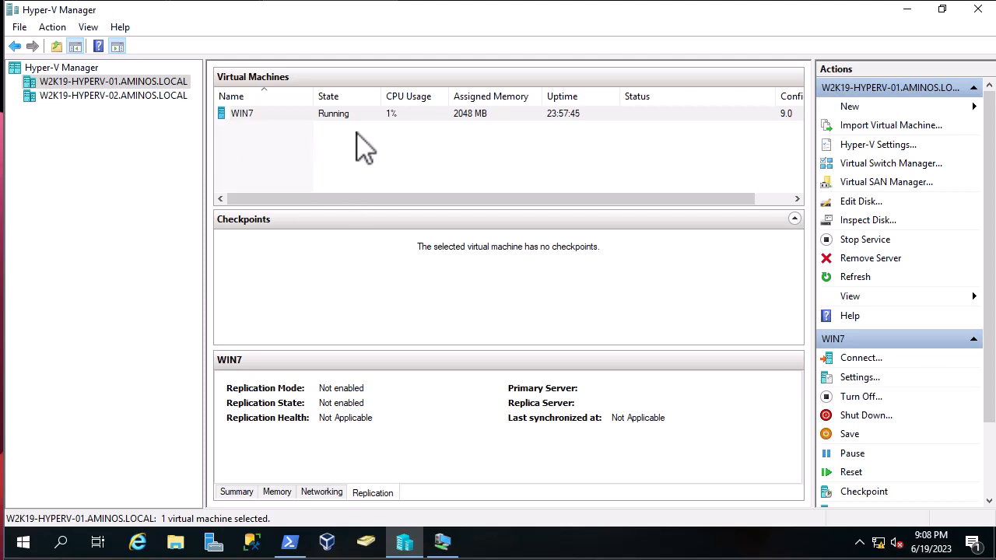
Start enabling replication for the WIN7 virtual machine and specify W2K19-HYPERV-02.aminos.local as the replica server
right_click(245, 127)
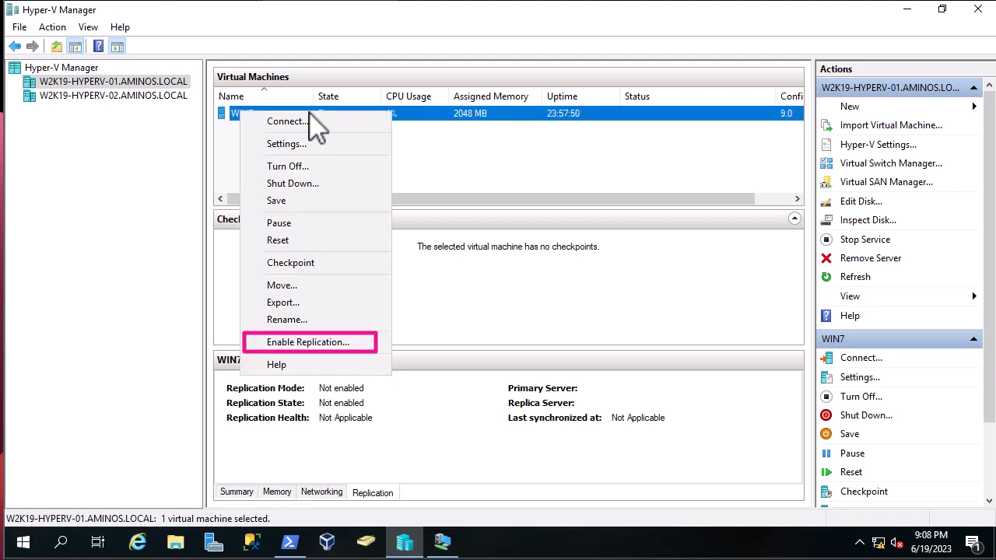
click(367, 346)
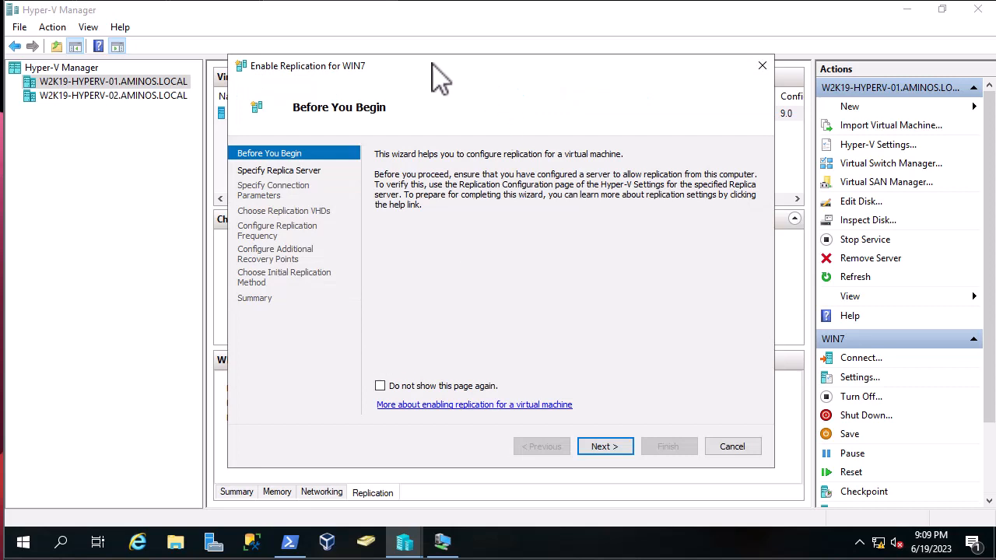
mouse_move(449, 78)
mouse_down()
mouse_move(433, 69)
mouse_move(440, 79)
mouse_up()
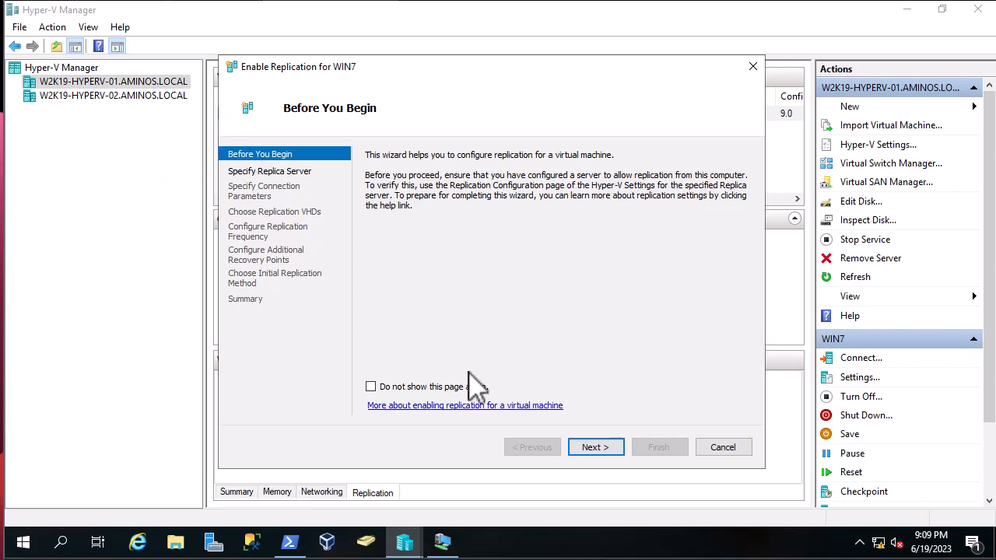
click(601, 449)
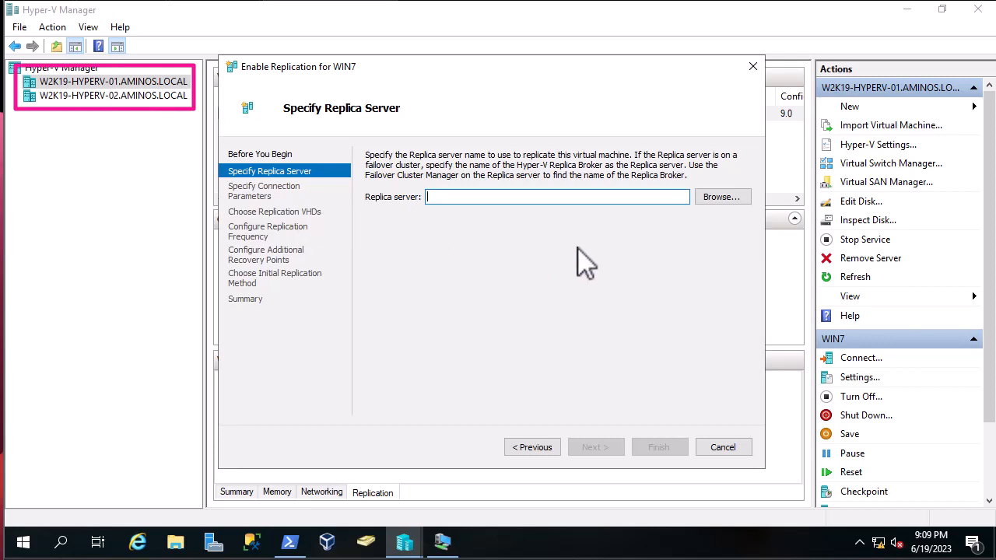
text(W2K19-HYPERV-01)
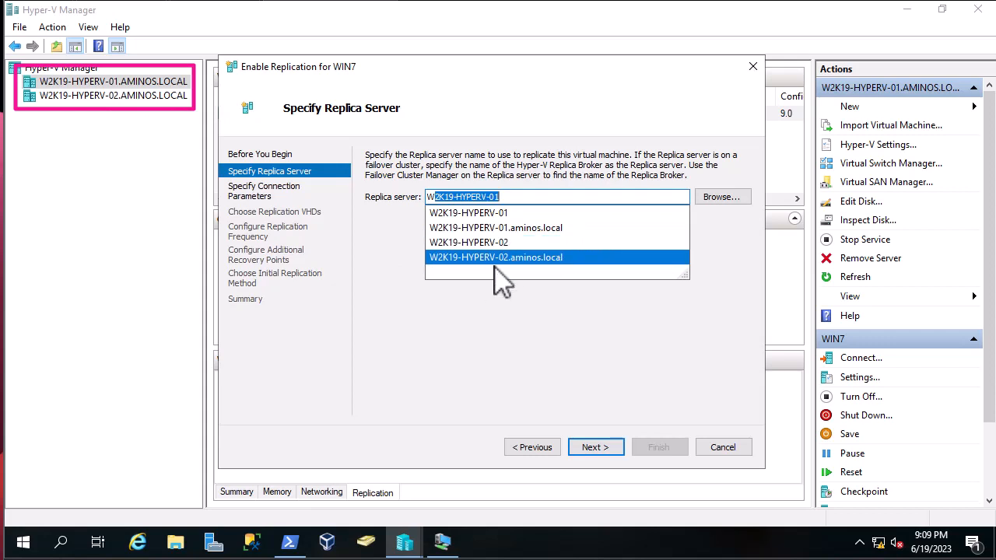
click(504, 257)
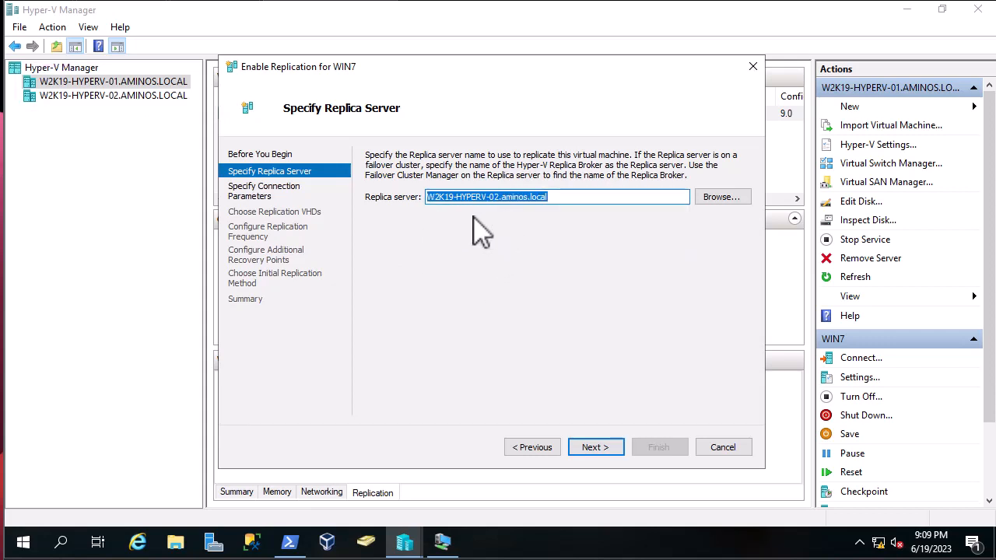
click(601, 201)
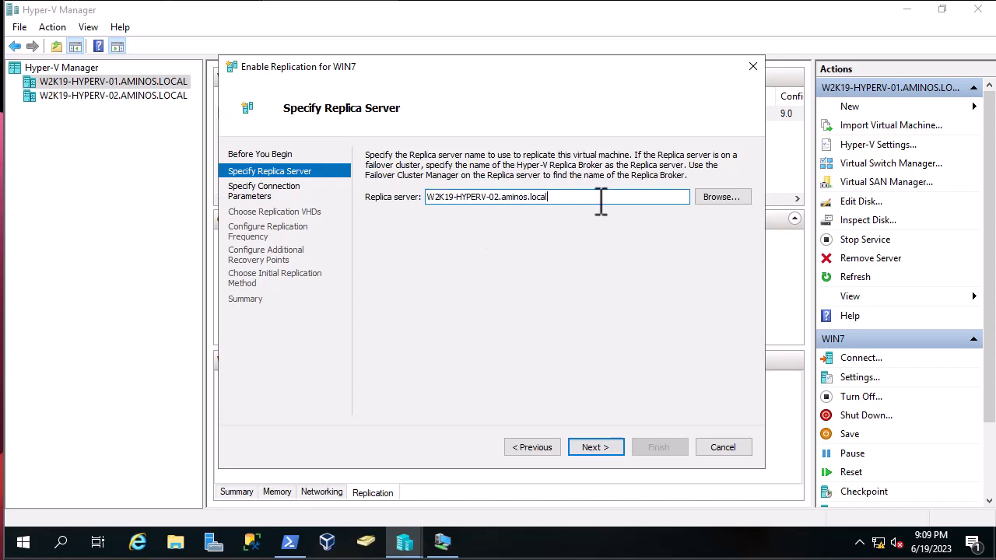
click(720, 209)
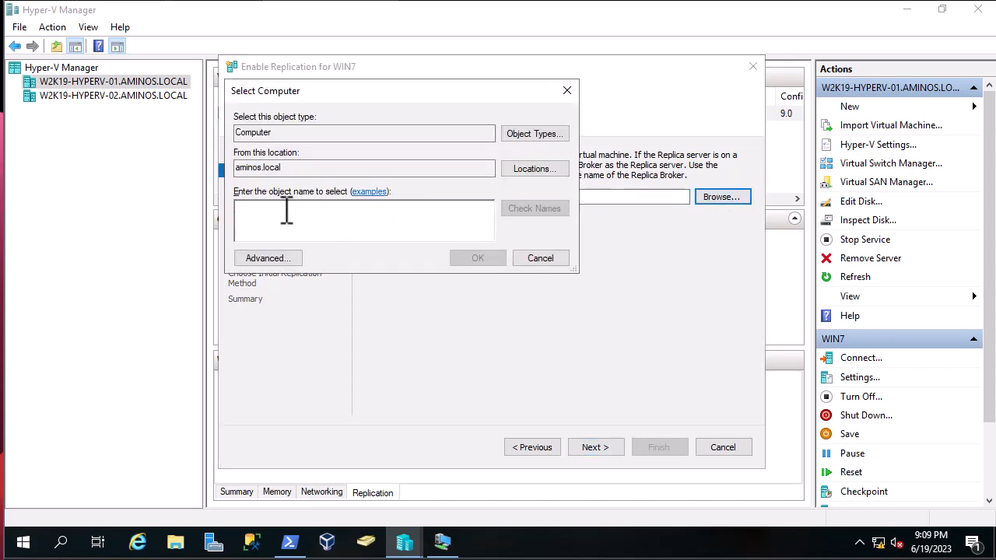
click(544, 259)
click(596, 456)
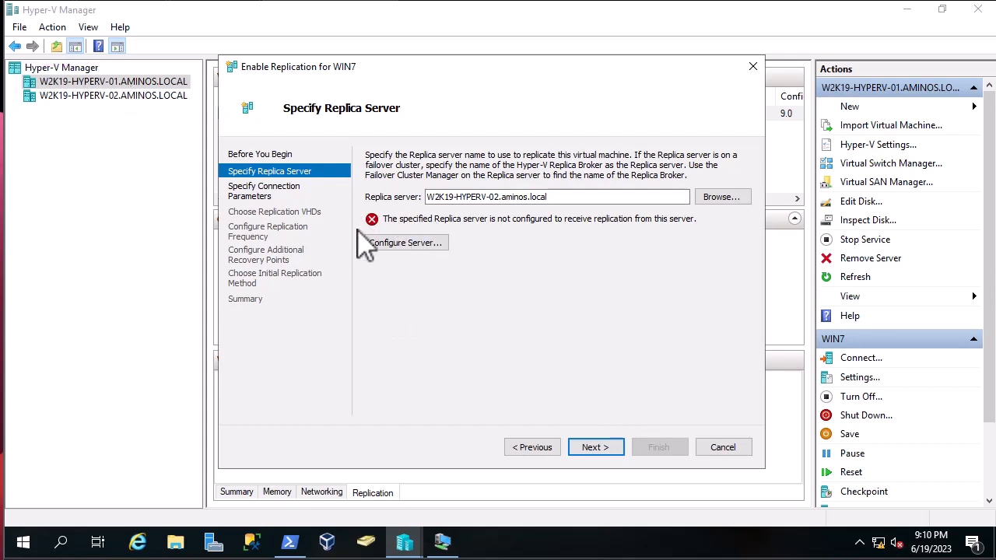
Configure W2K19-HYPERV-02 as a replica server that allows Kerberos (HTTP) authentication
click(403, 245)
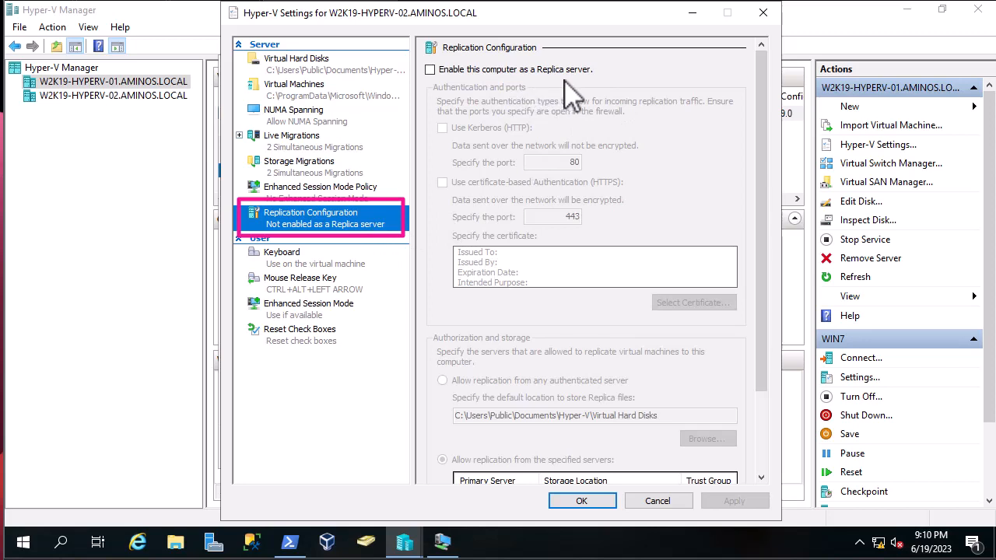
click(431, 72)
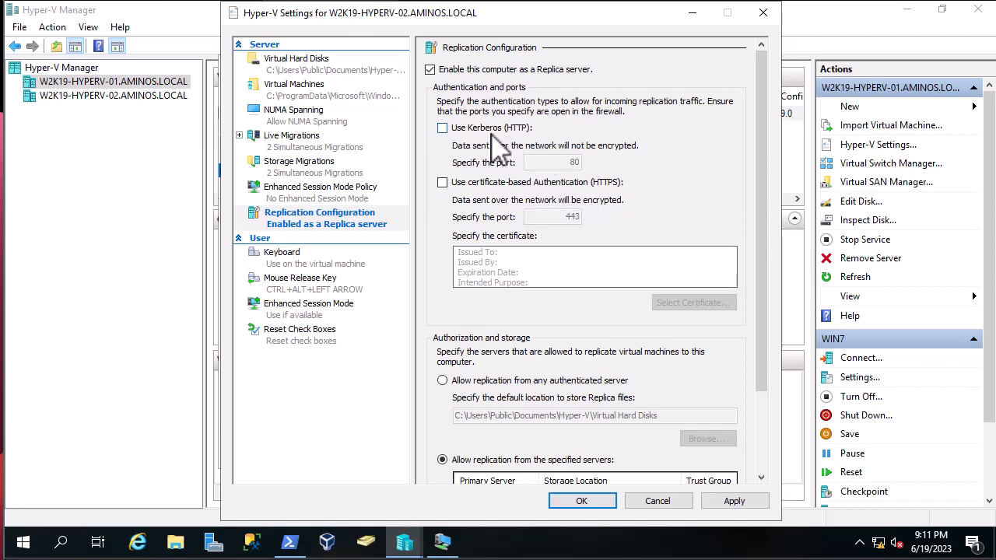
click(442, 128)
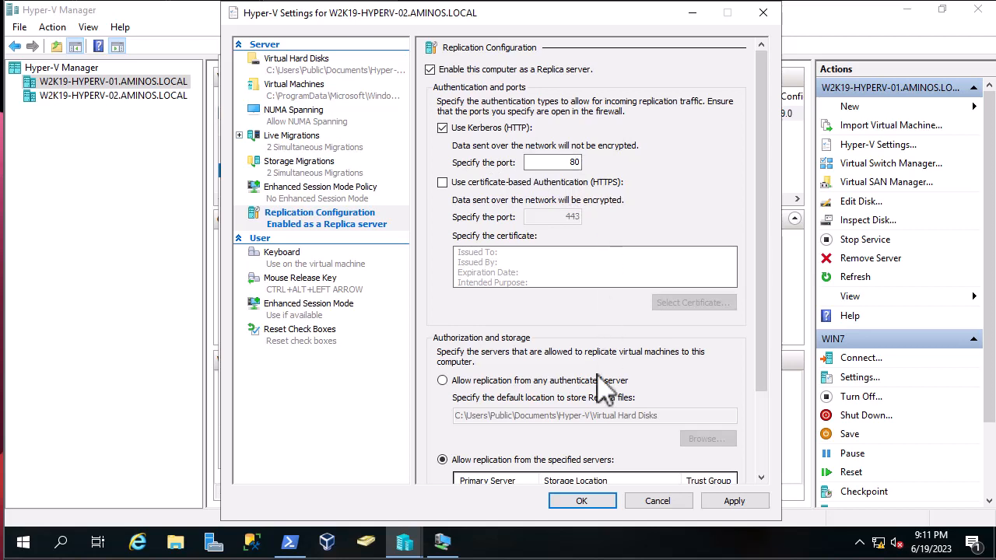
Add an authorization entry for primary server W2K19-HYPERV-01.AMINOS.LOCAL with the default storage location and trust group REPLICAG
scroll(592, 427, down, 3)
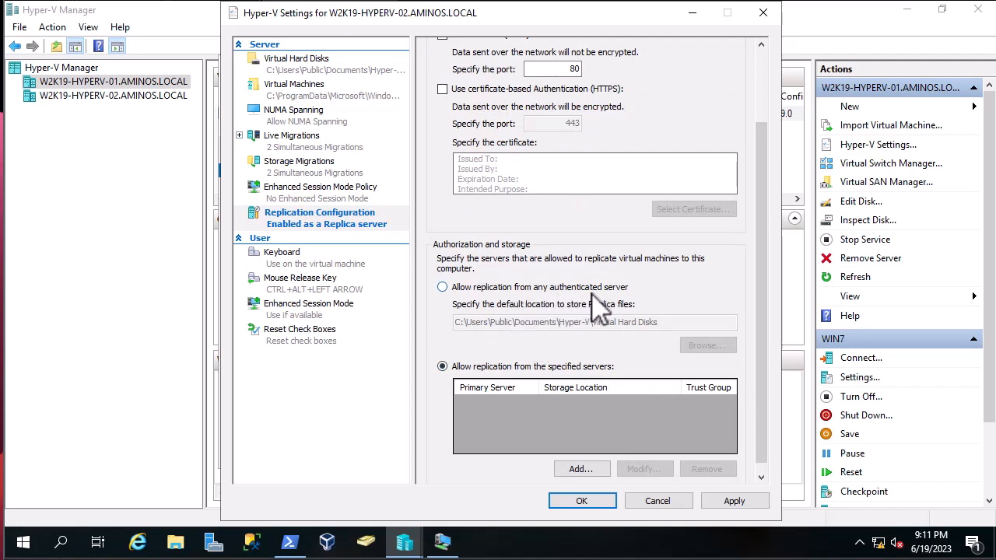
scroll(597, 307, down, 1)
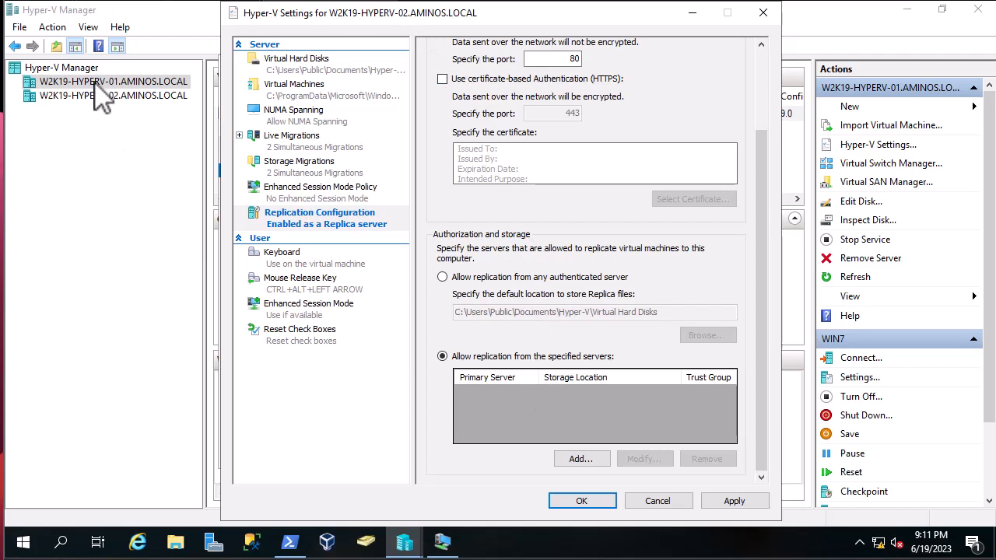
click(578, 461)
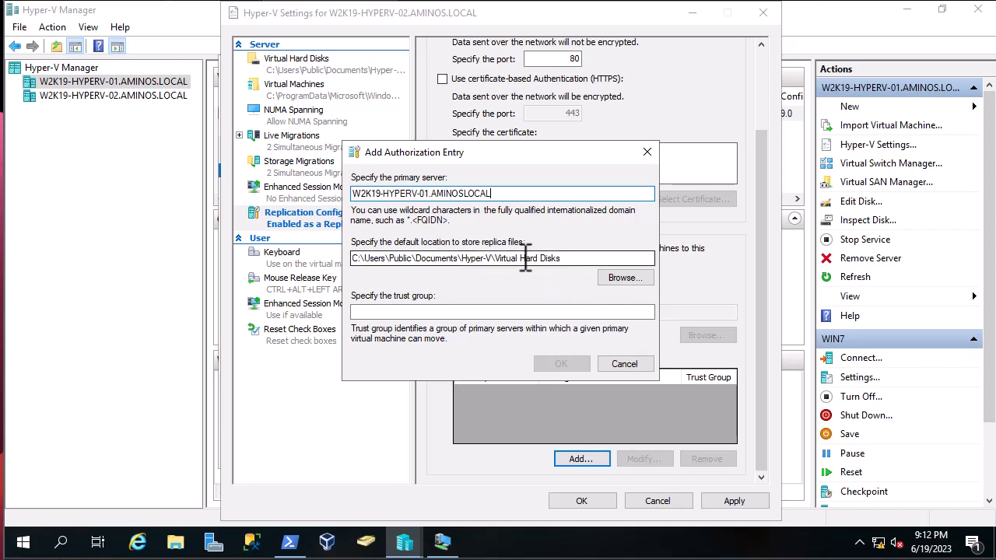
click(464, 193)
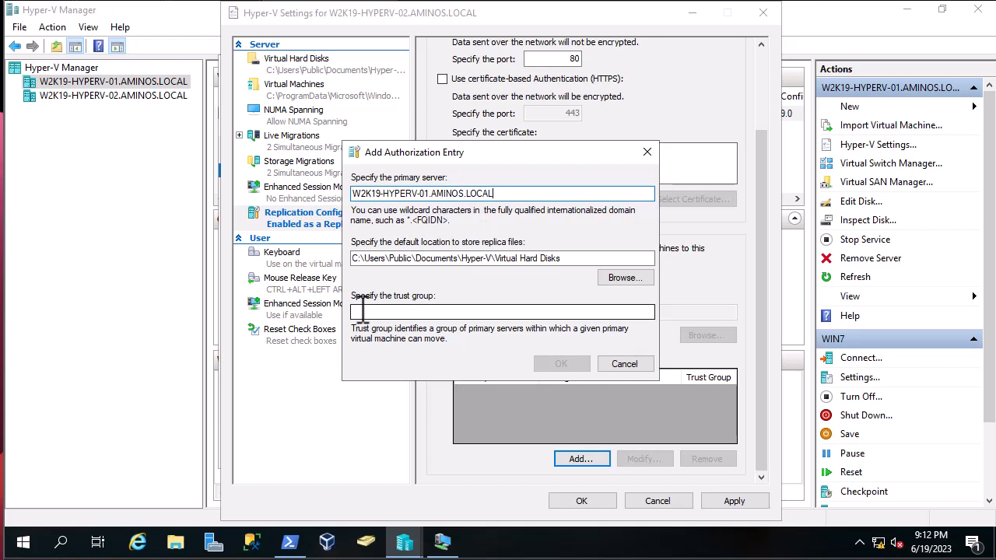
click(454, 312)
text(REPLICAG)
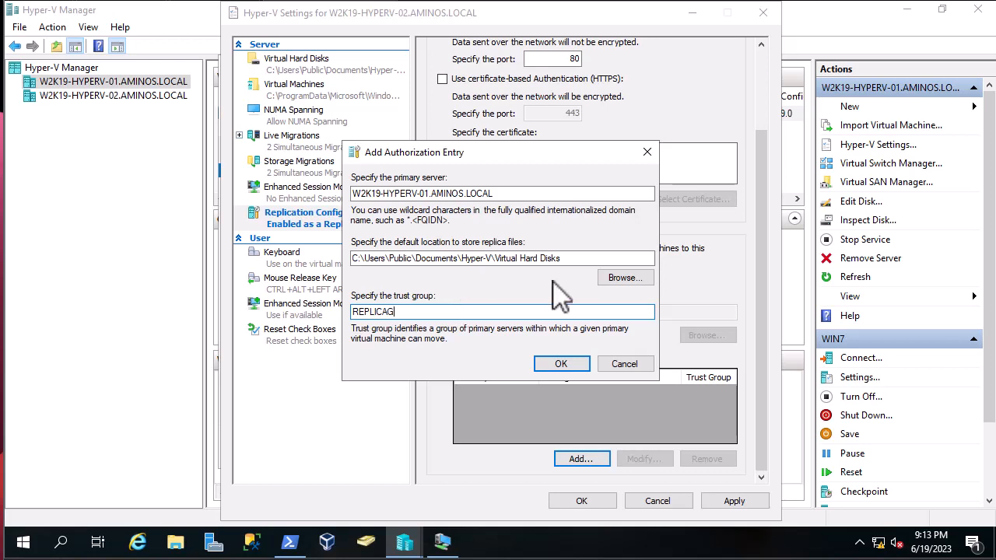
click(561, 364)
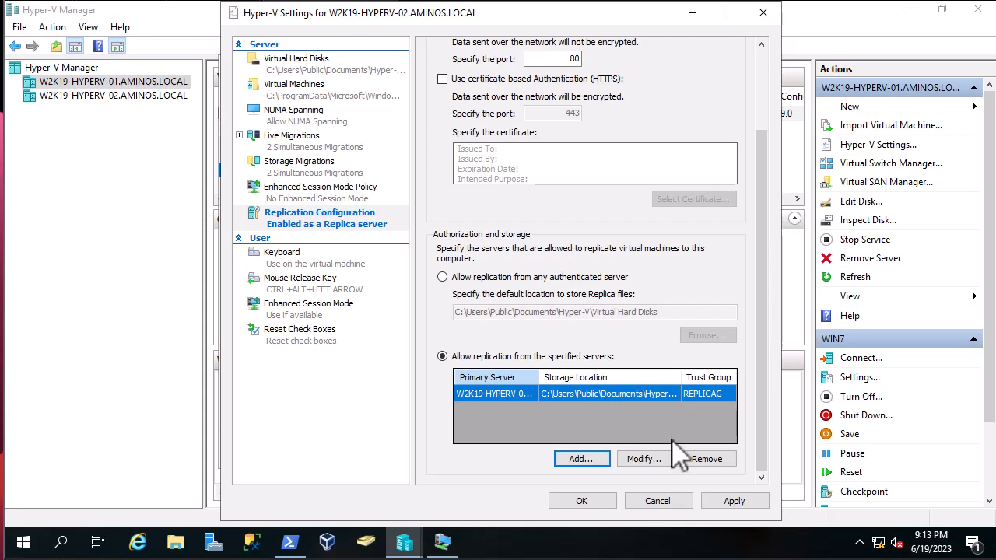
Apply the replication configuration, acknowledge the firewall notice and close the replica server's settings
click(736, 501)
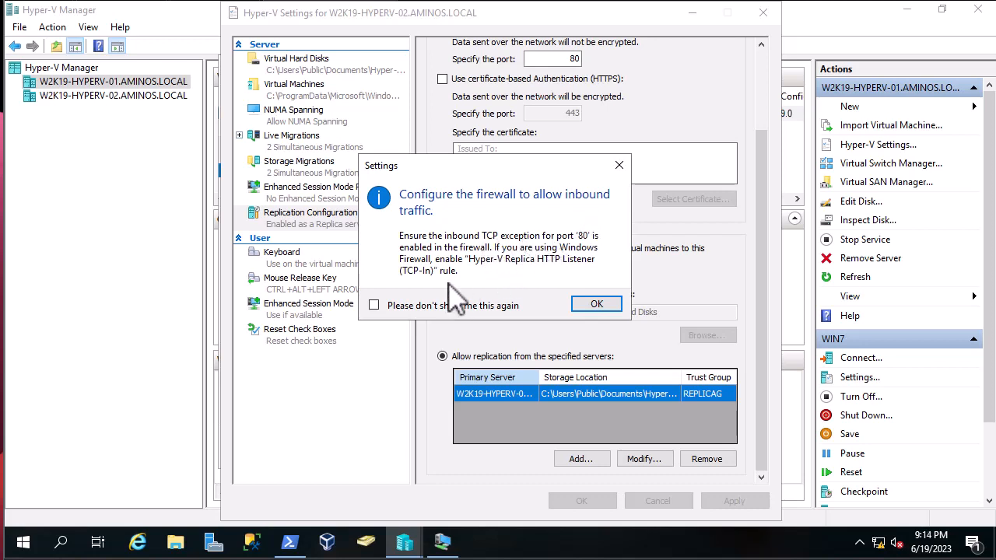
click(596, 305)
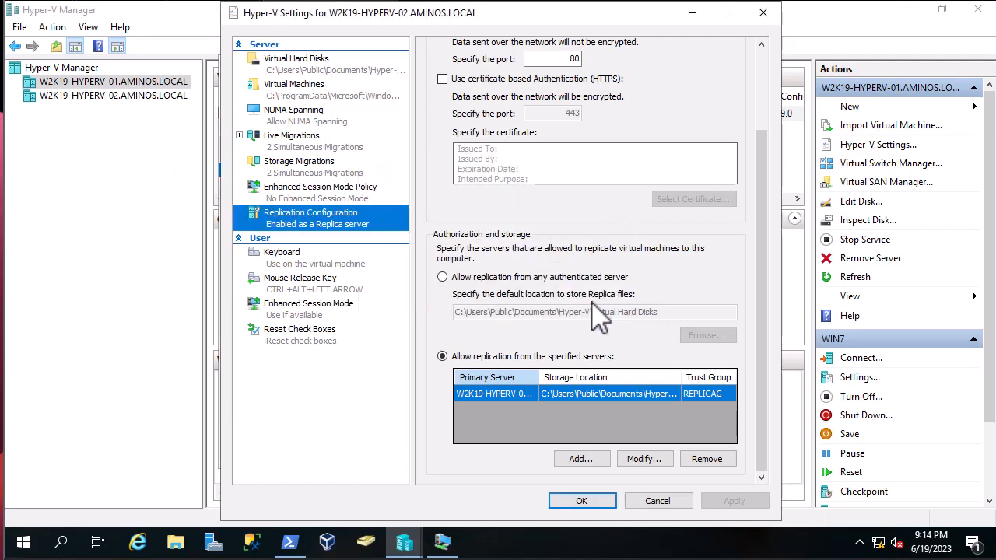
click(582, 502)
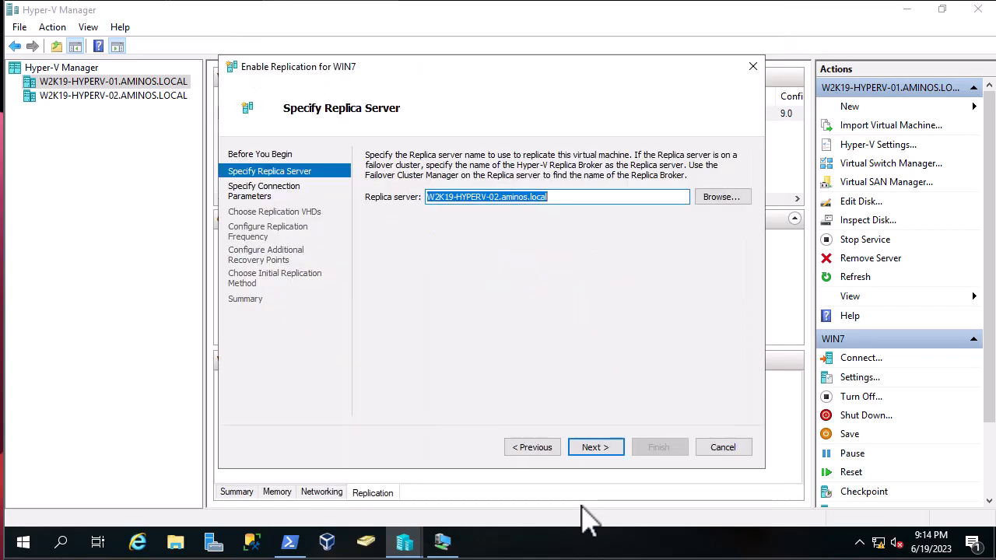
Accept the replica server's Kerberos connection parameters with data compression, and keep WIN7's virtual hard disk selected for replication
click(596, 449)
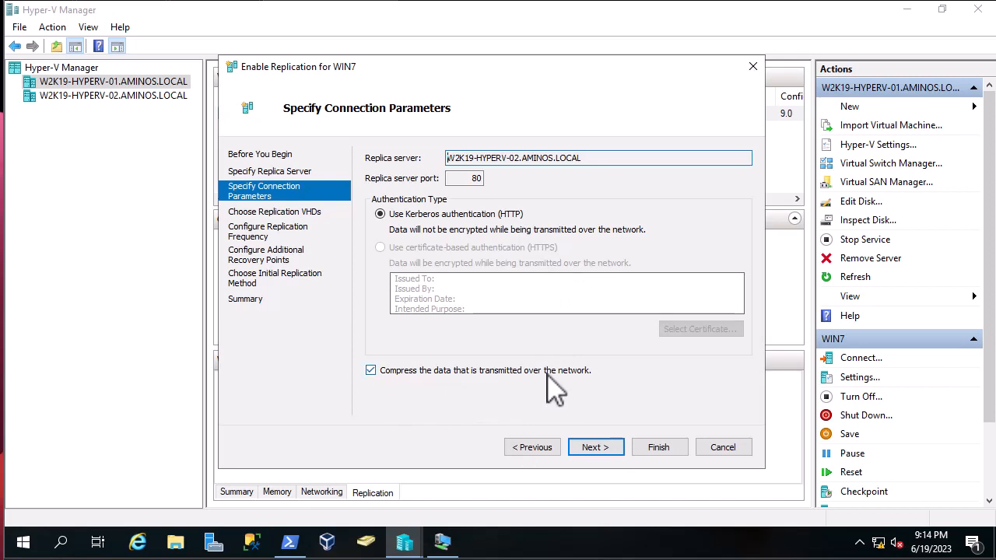
click(588, 450)
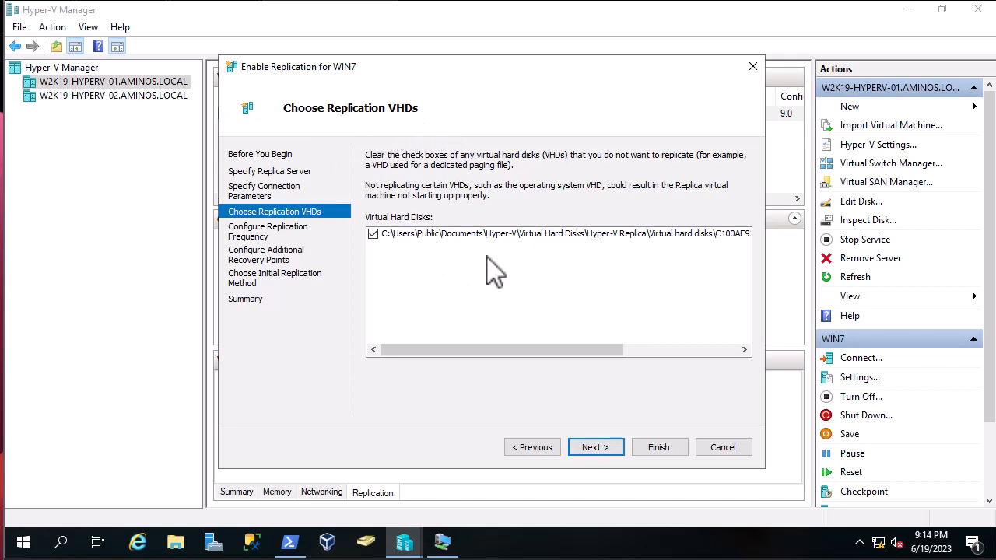
click(596, 447)
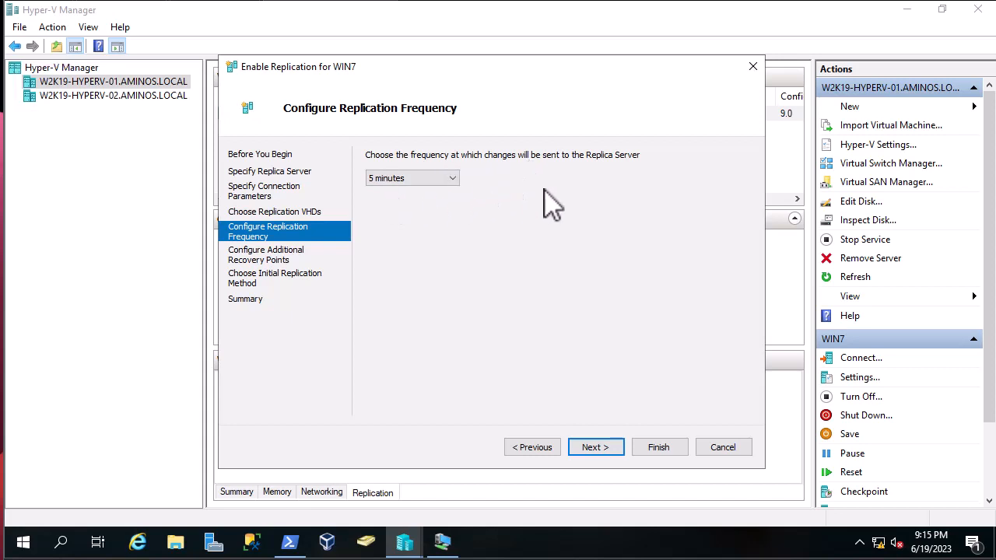
Keep the replication frequency at 5 minutes and proceed to the additional recovery points settings
click(451, 180)
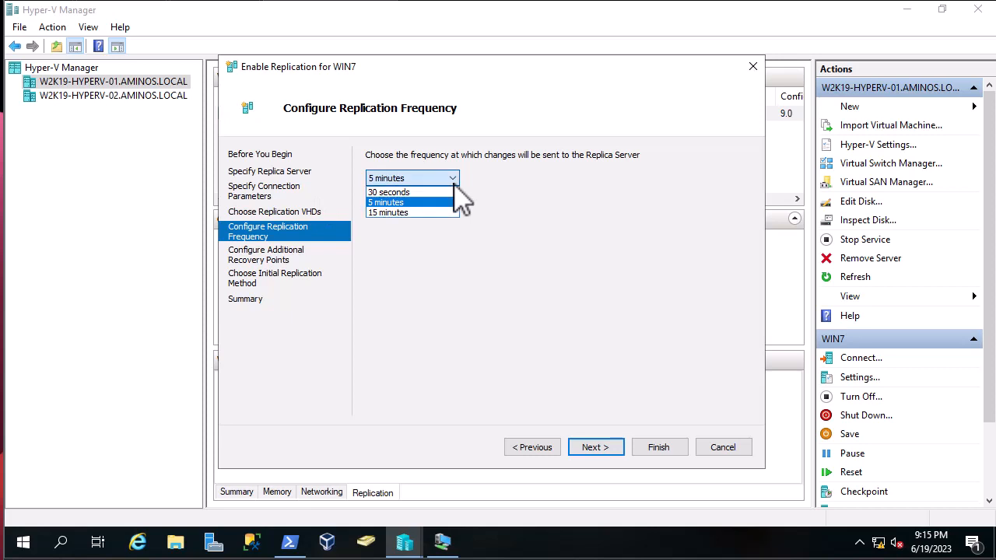
click(398, 204)
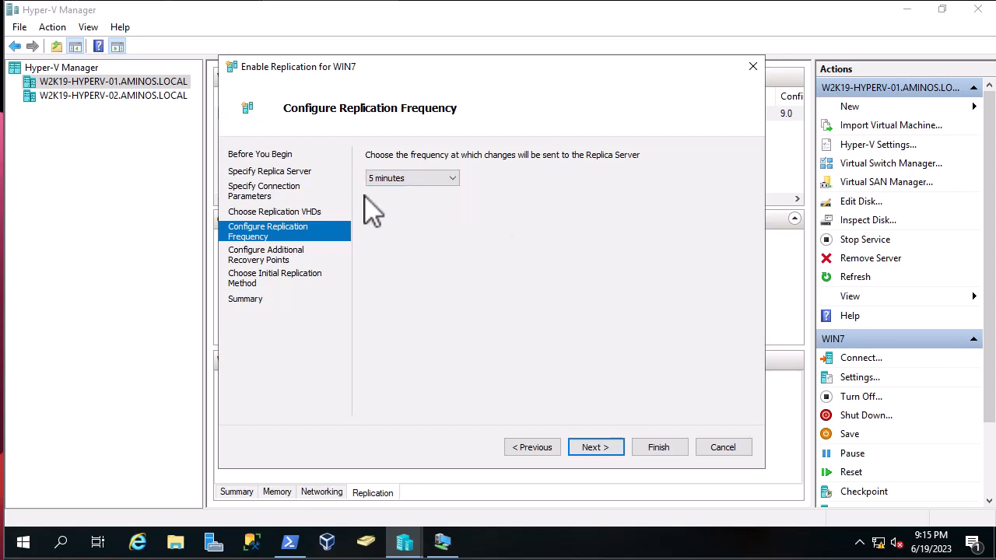
click(595, 448)
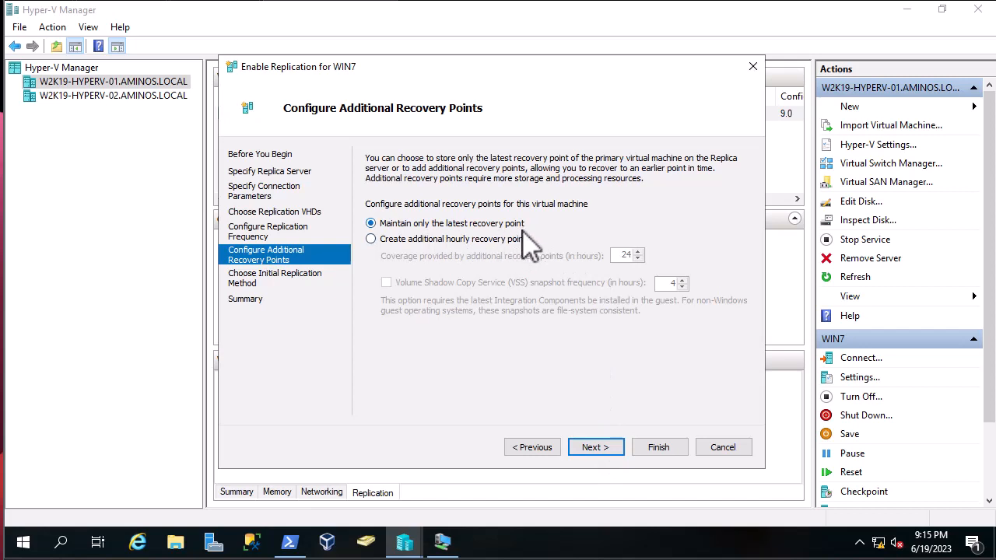
Maintain only the latest recovery point, and send WIN7's initial copy over the network with replication starting immediately
click(596, 454)
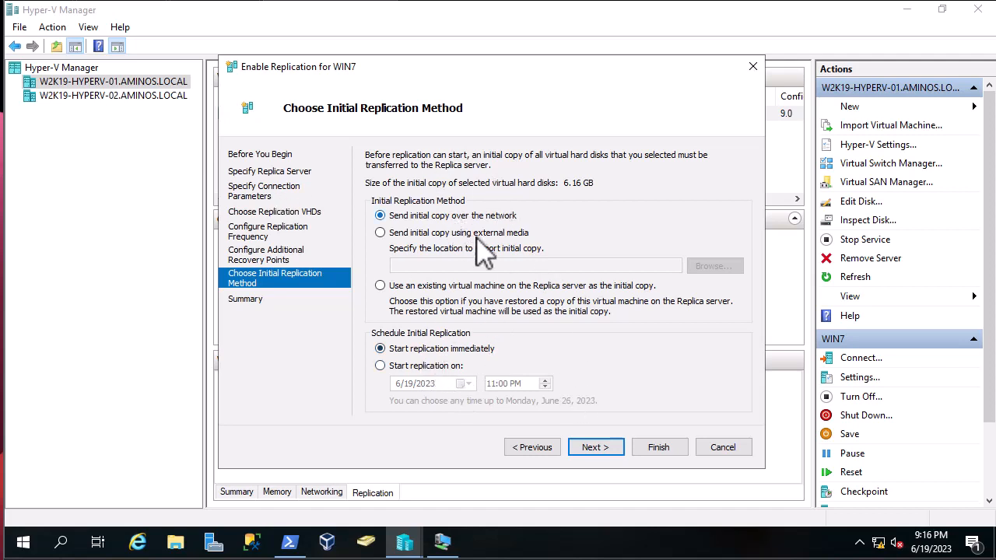
click(599, 449)
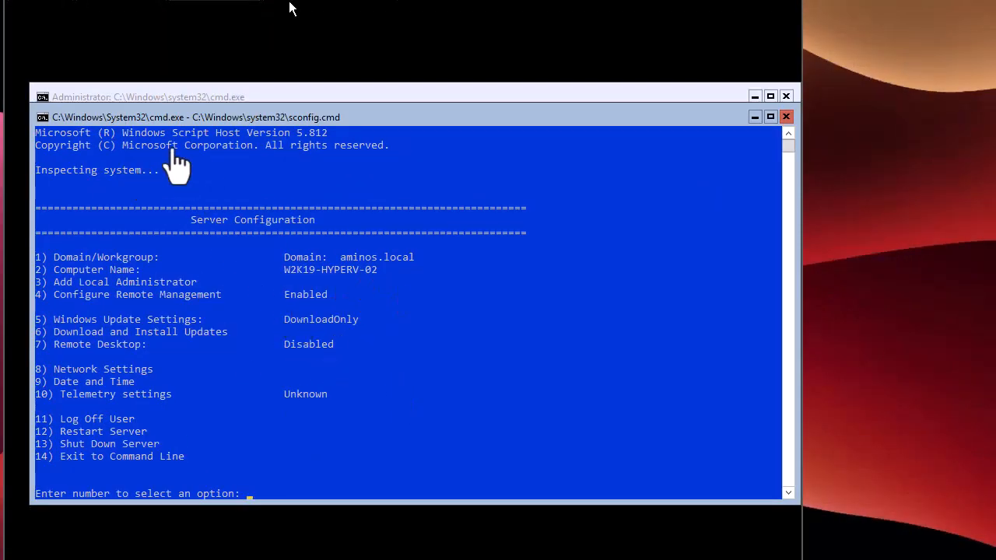
Switch to the W2K19-HYPERV-02 server's command prompt and start powershell there
click(243, 96)
click(330, 237)
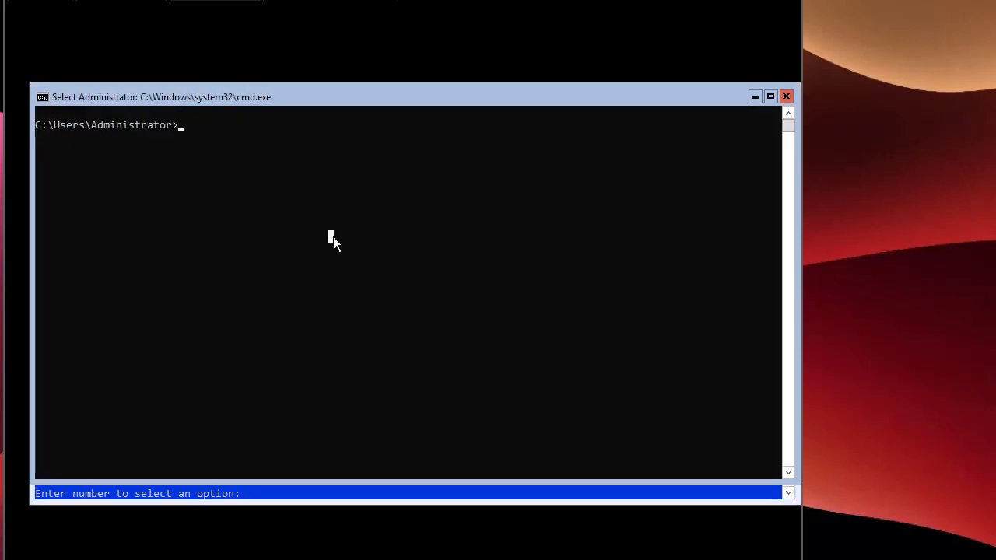
text(powersh)
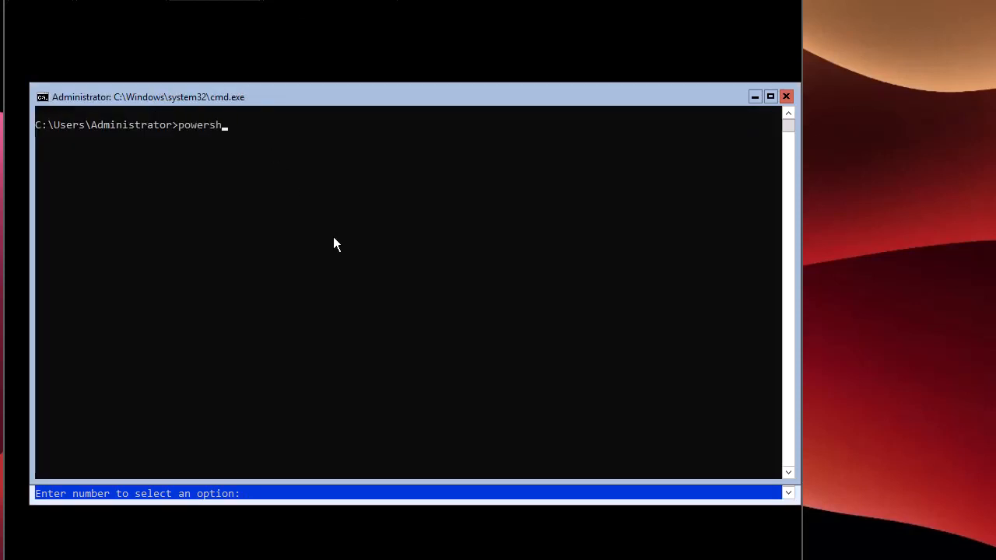
text(ell)
key(Return)
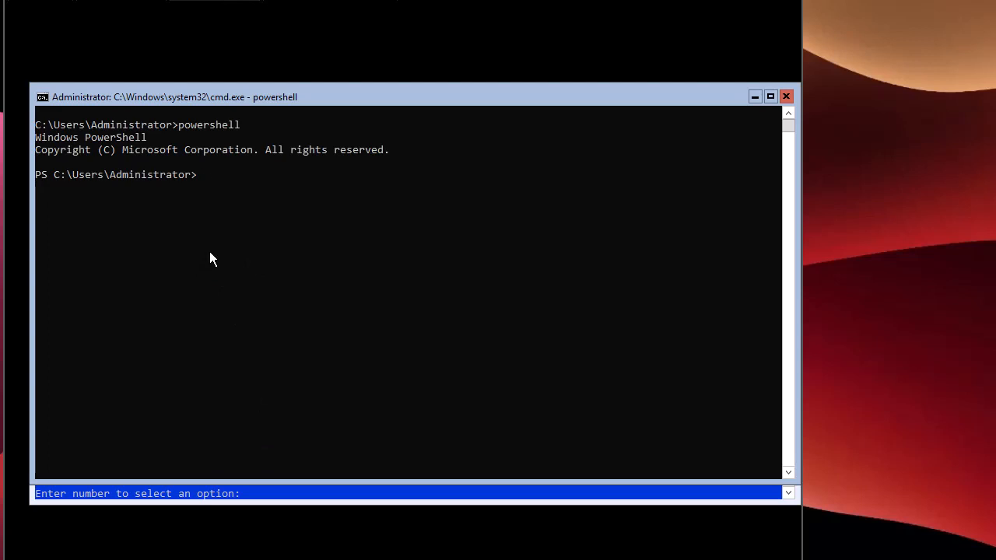
Run enable-netfirewallrule -displayname "HYPER-V Replica HTTP Listener (TCP-in)" to allow inbound replication traffic on the replica server
text(enabl)
text(e-)
text(netfir)
text(ewall)
text(ruke)
key(BackSpace)
key(BackSpace)
text(le -display)
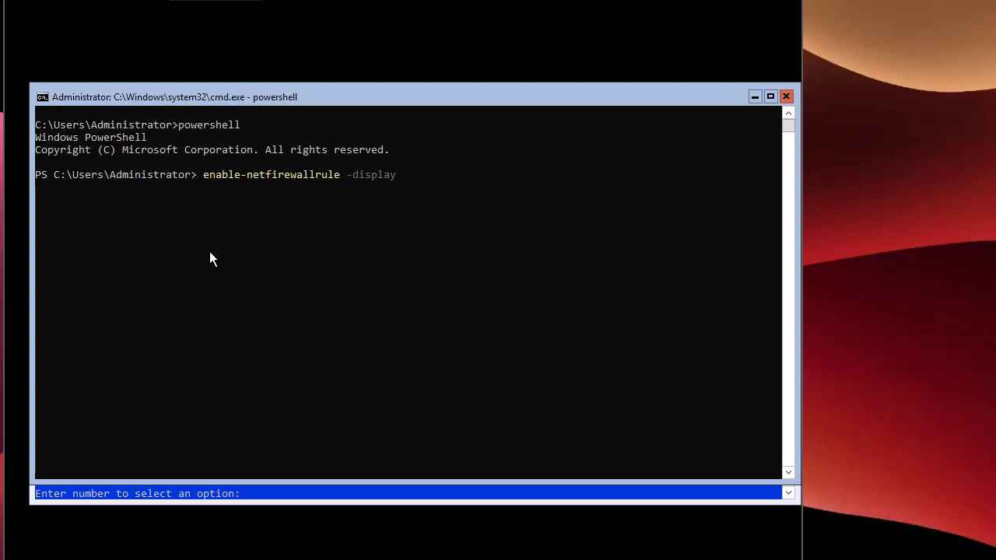
text(name)
text(HYPER-V Replica HTTP Listener )
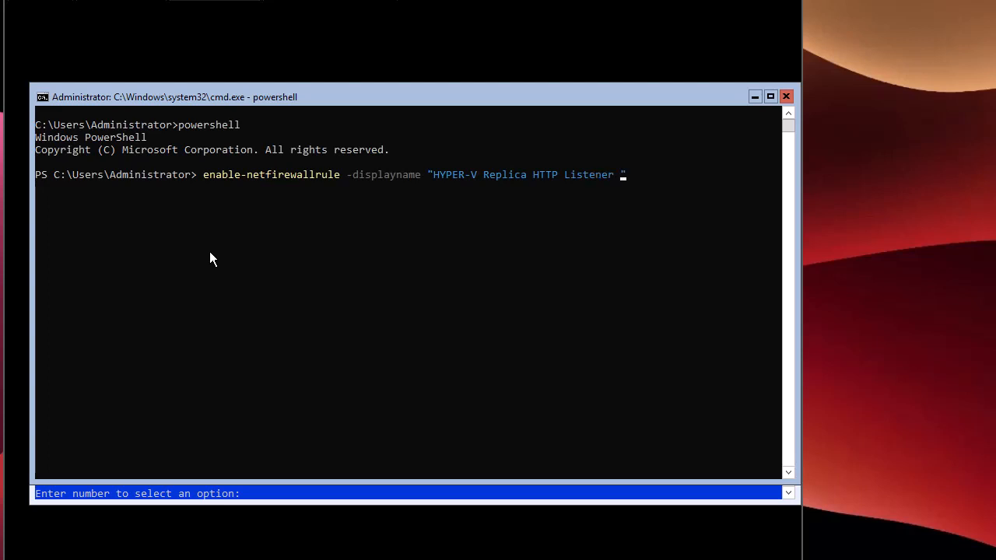
text(())
text(TCP-)
text(in)
key(Return)
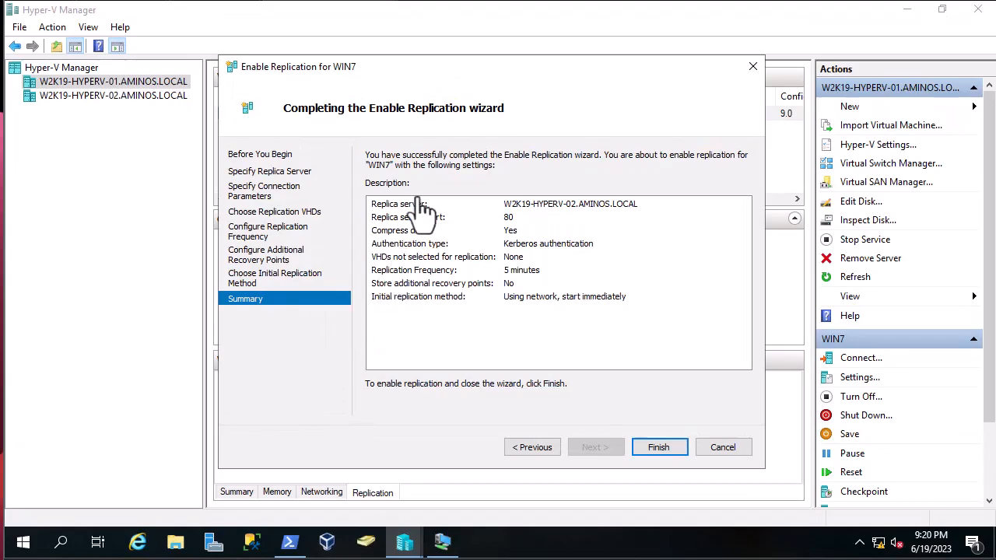
Complete the Enable Replication wizard for WIN7 and check the initial replication progress on both Hyper-V servers
click(654, 455)
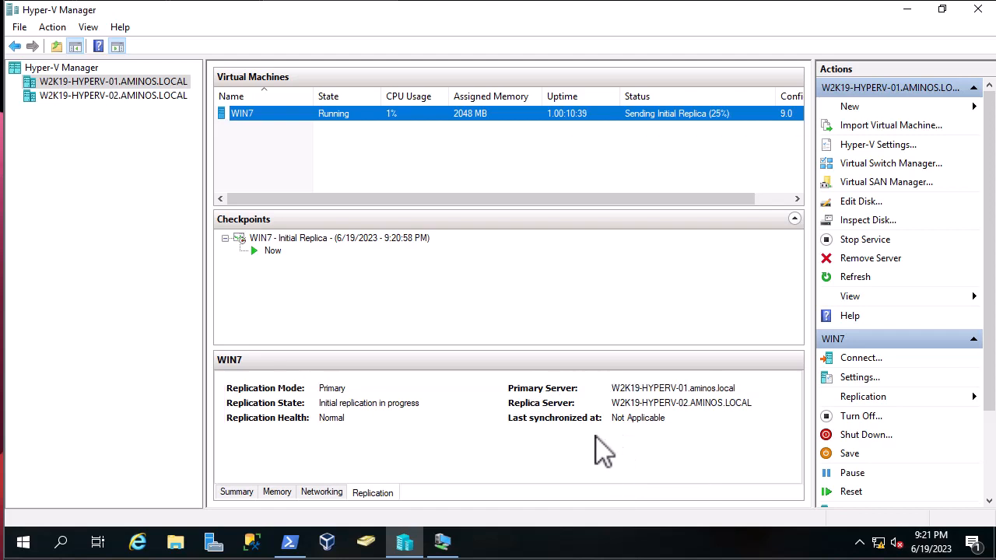
click(81, 98)
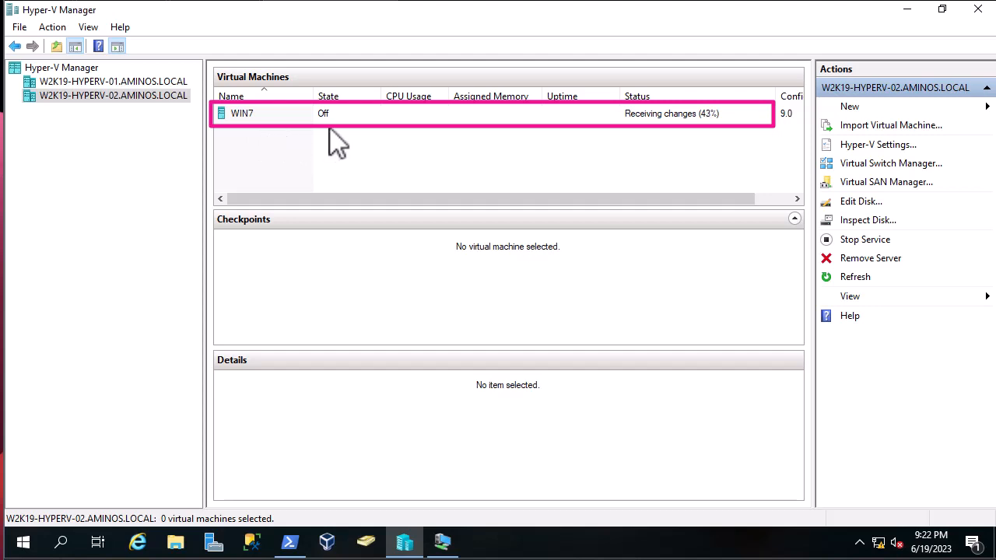
click(145, 83)
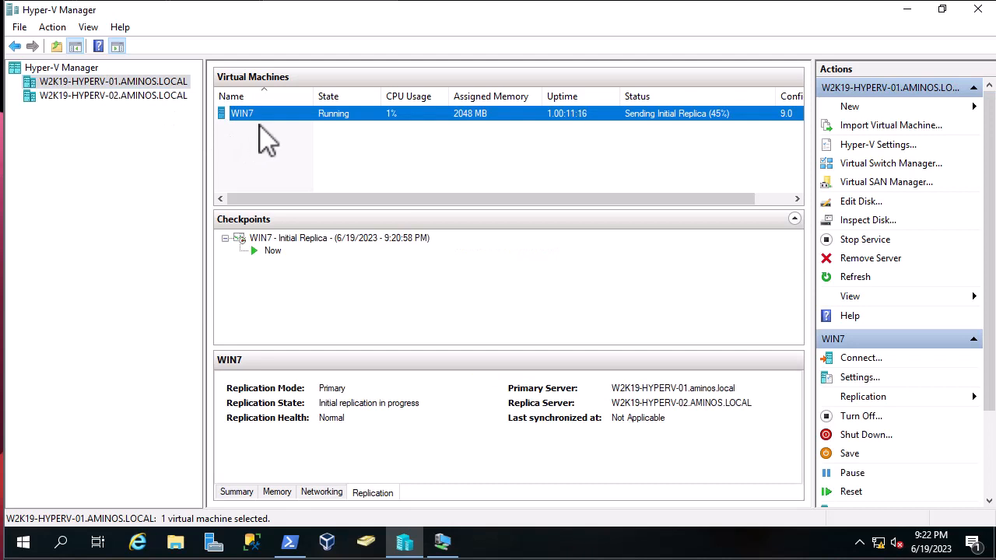
click(146, 98)
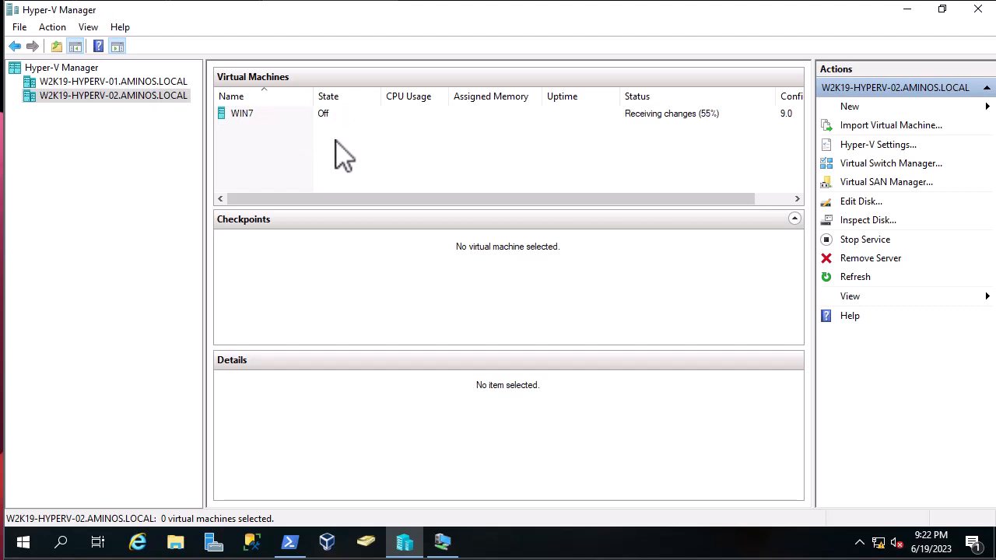
click(129, 82)
click(226, 113)
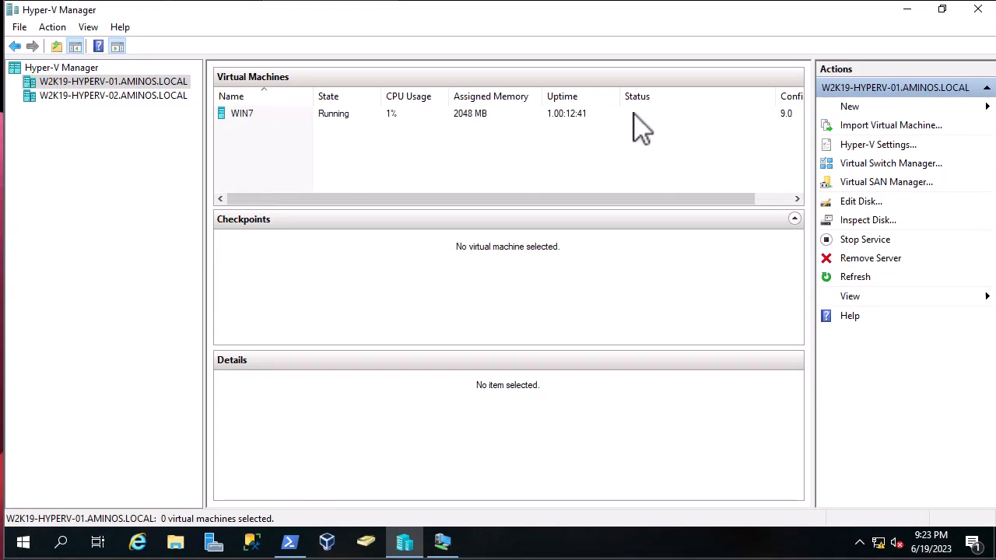
View the replication health report of WIN7 on W2K19-HYPERV-01 and close it
click(247, 113)
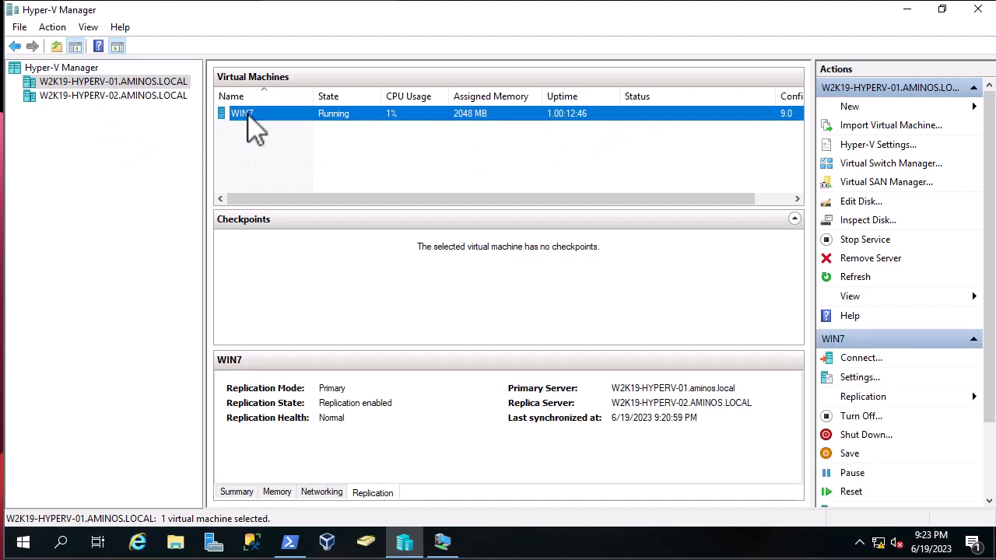
right_click(248, 118)
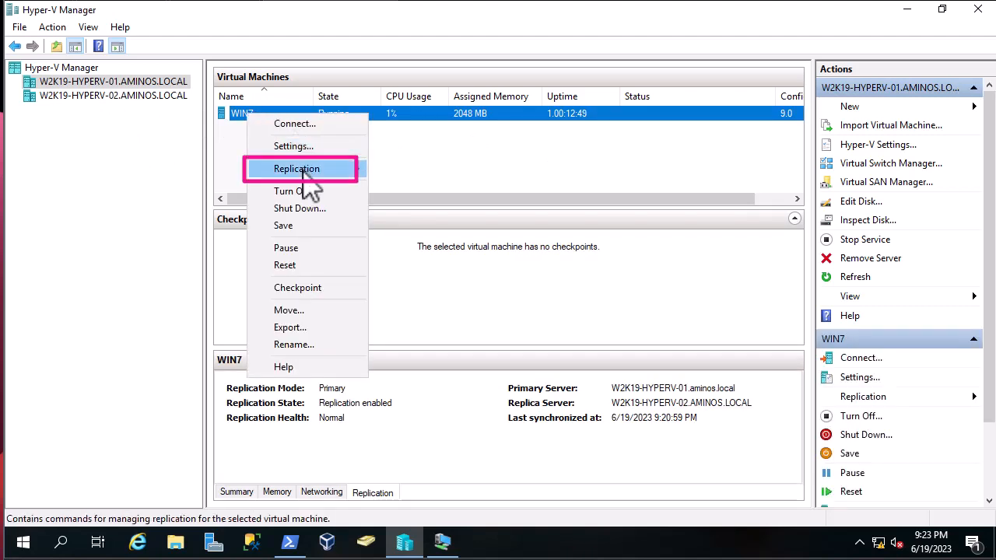
mouse_move(309, 181)
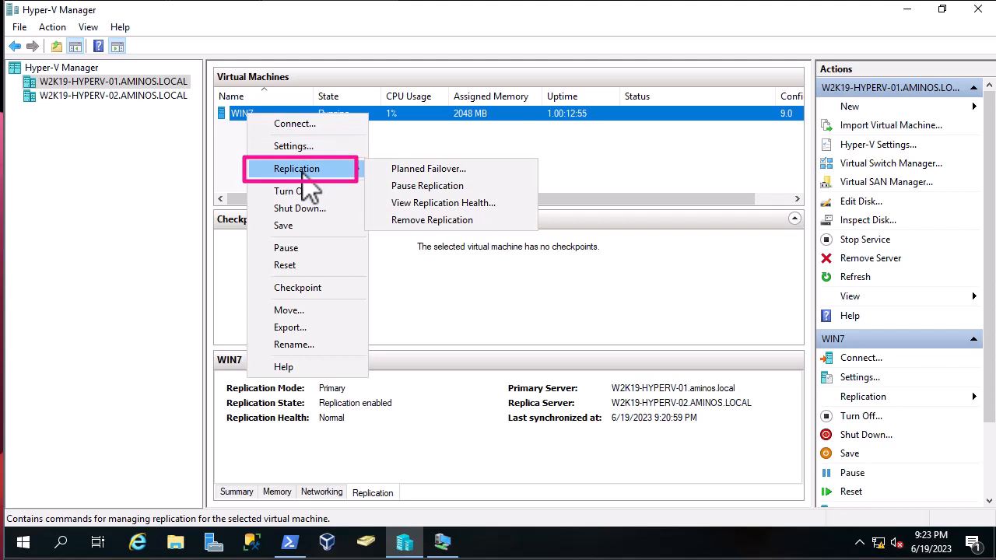
click(444, 205)
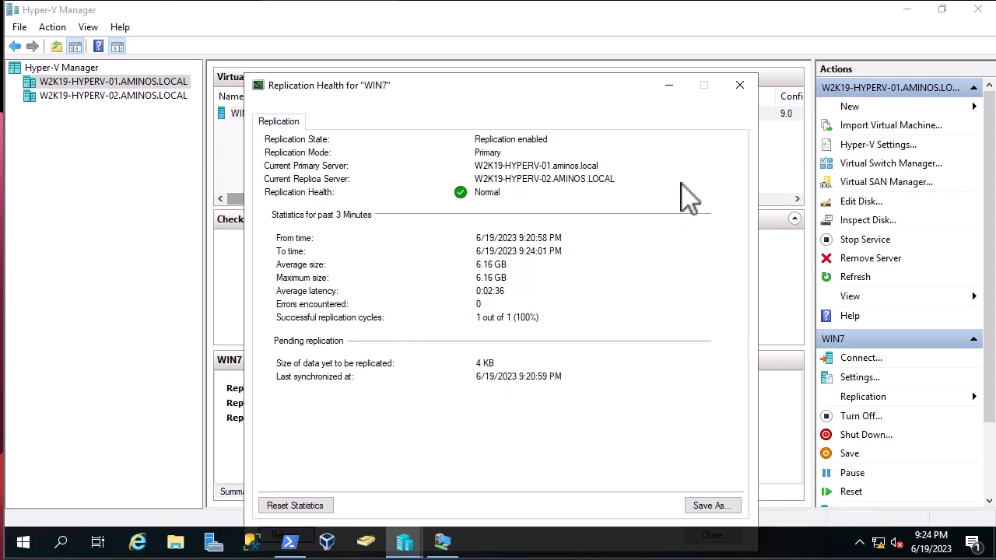
click(740, 85)
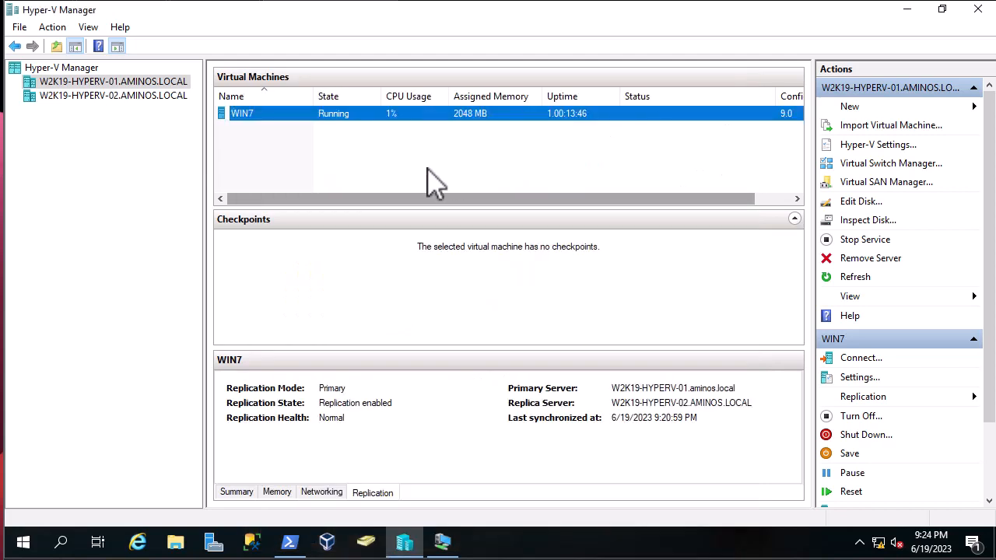
Check the WIN7 replica on W2K19-HYPERV-02 and turn off the primary WIN7 virtual machine on W2K19-HYPERV-01
click(131, 96)
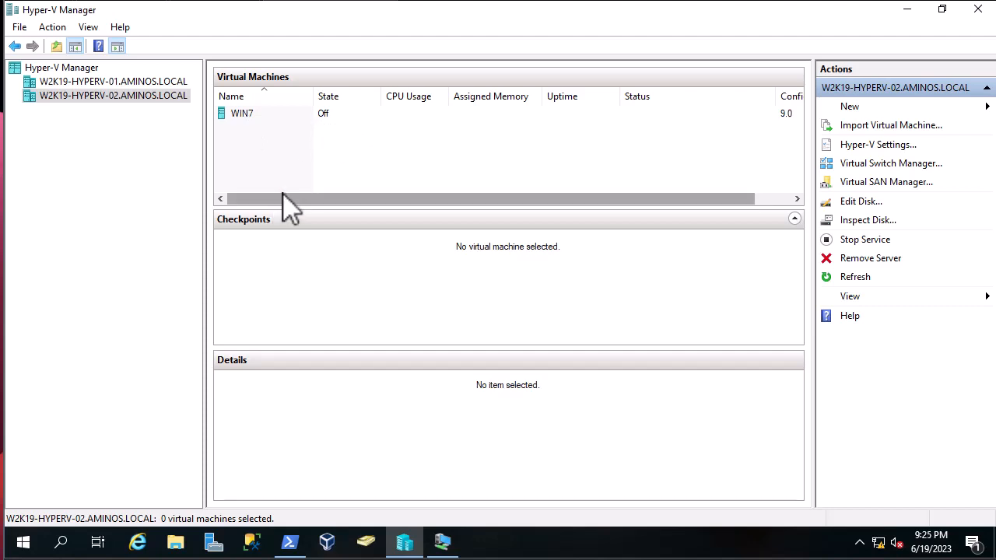
click(98, 82)
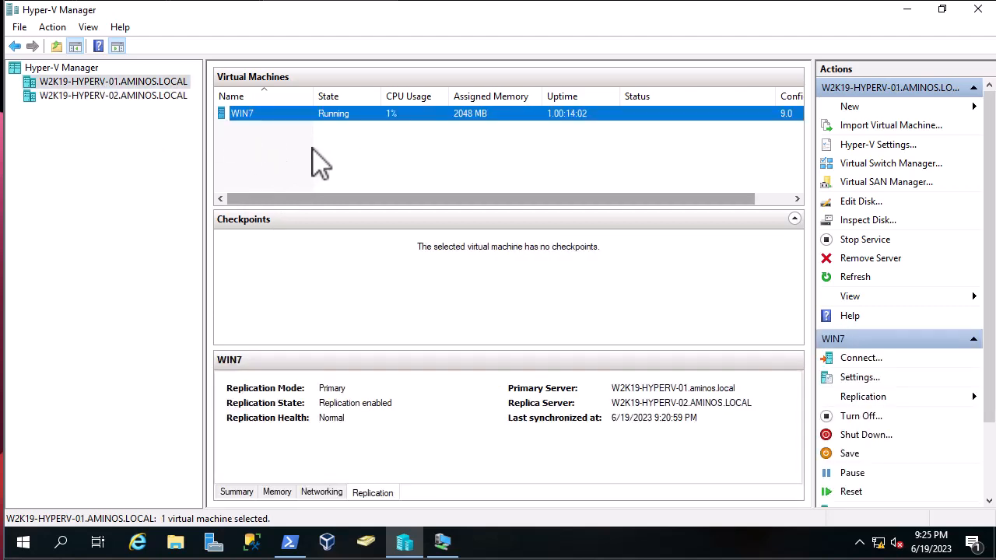
right_click(249, 115)
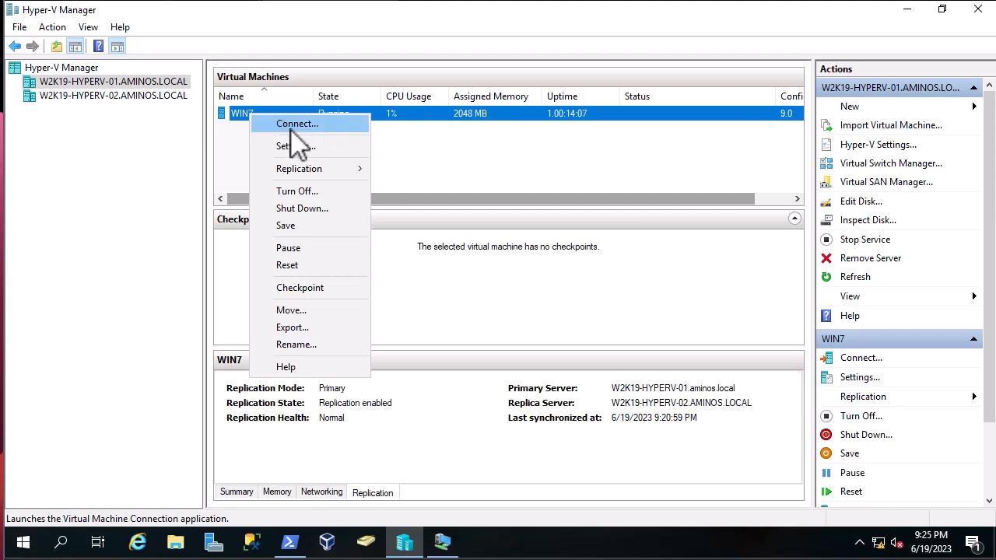
click(318, 193)
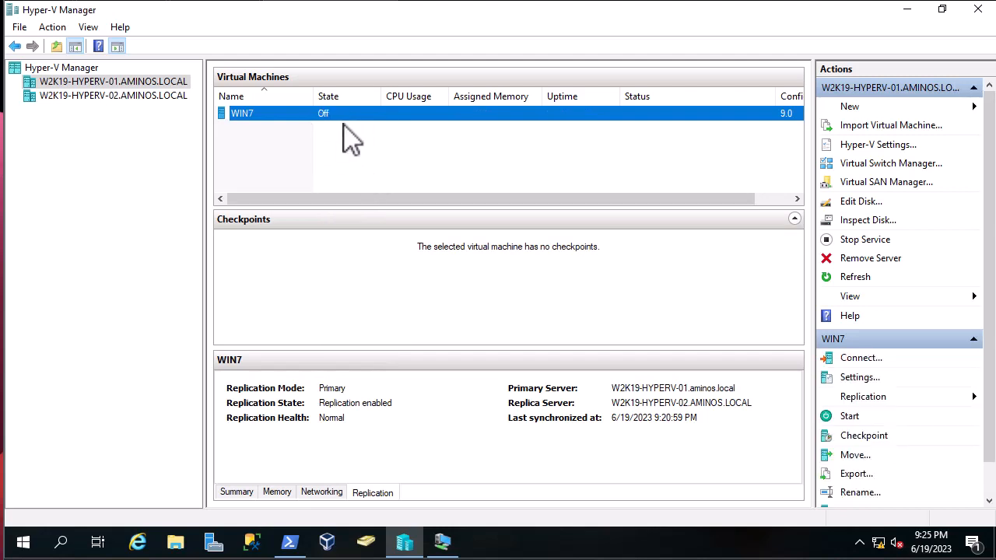
Fail over the WIN7 replica on W2K19-HYPERV-02 using its latest recovery point
click(156, 100)
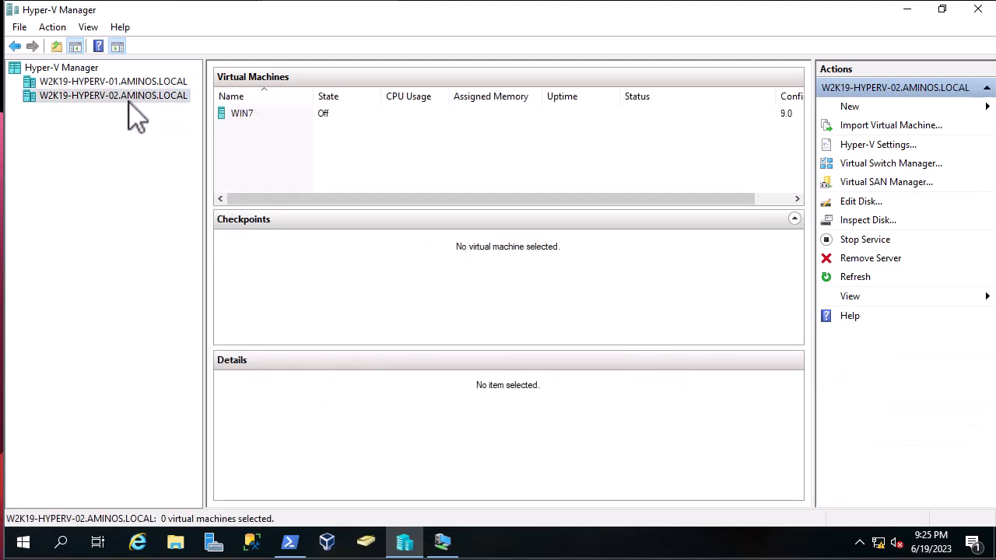
click(254, 116)
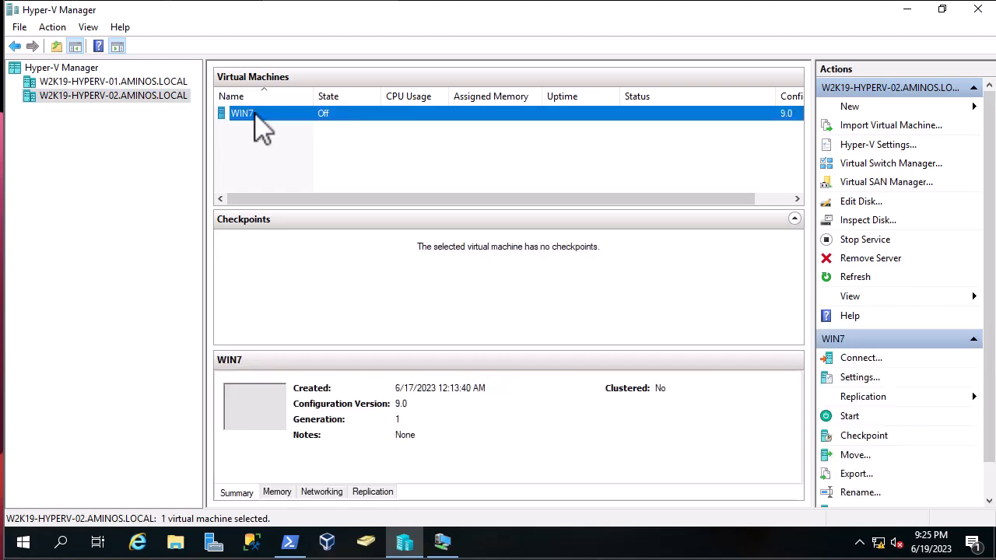
right_click(255, 115)
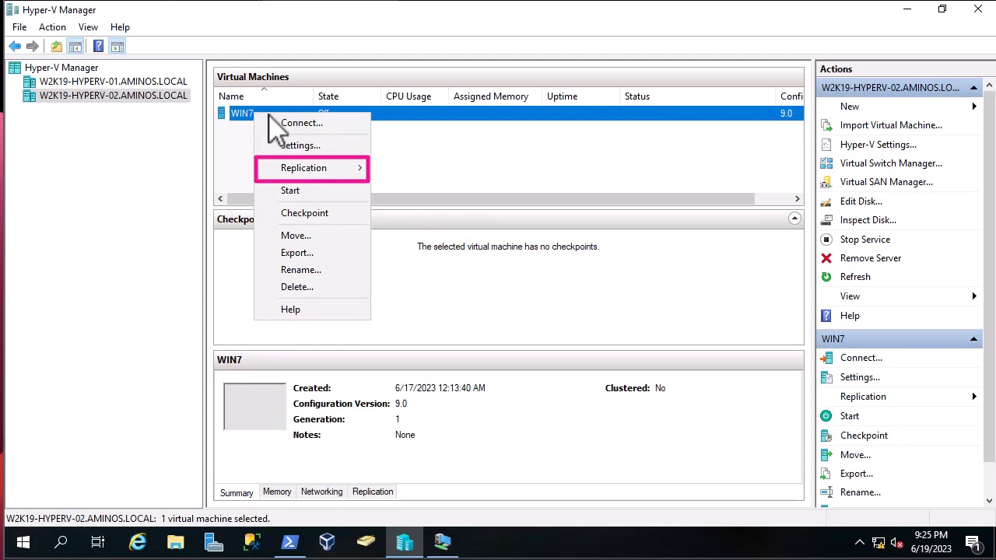
click(306, 174)
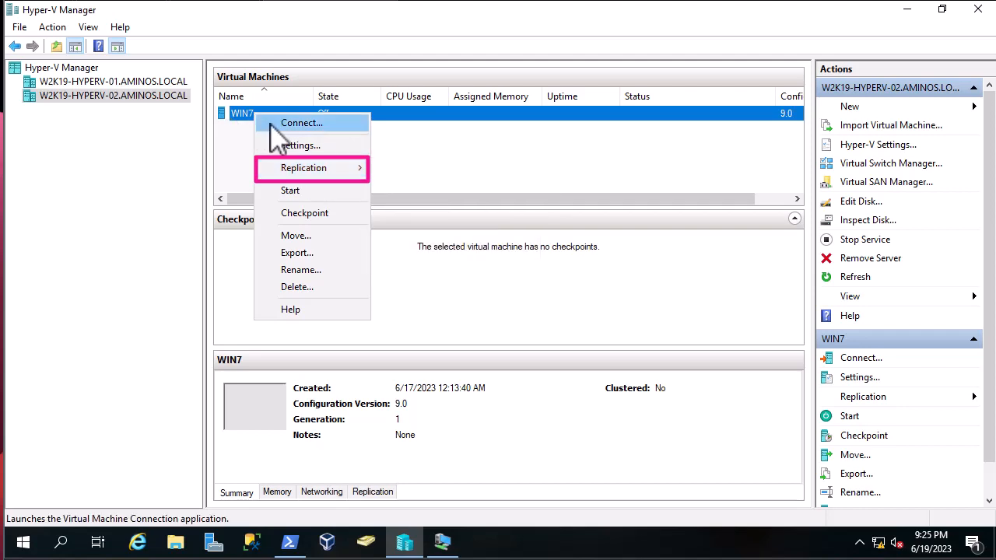
mouse_move(297, 184)
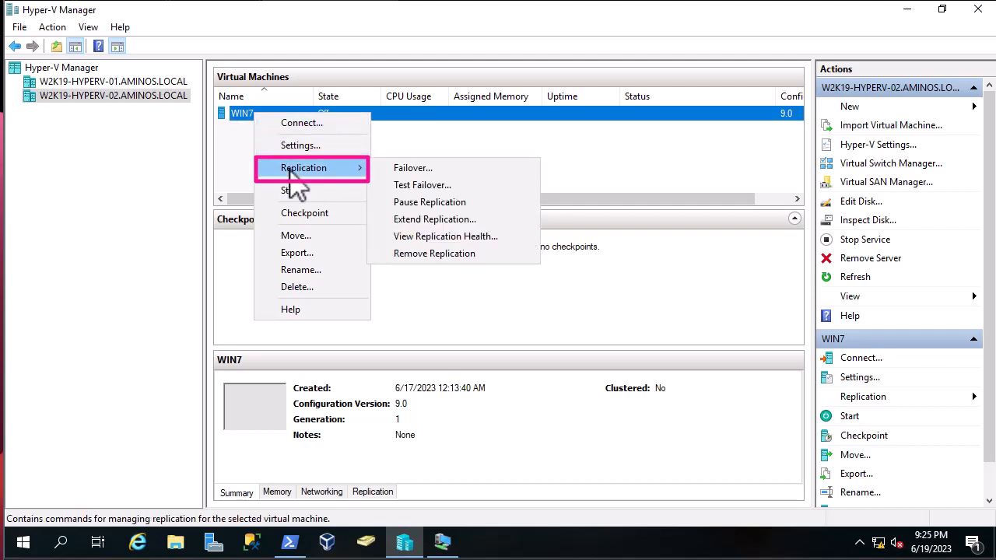
click(427, 180)
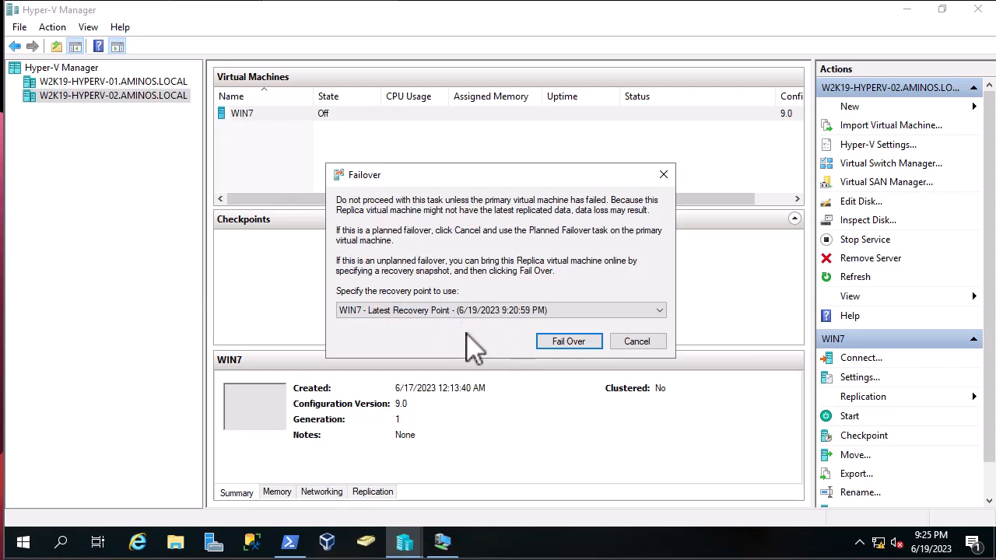
click(568, 343)
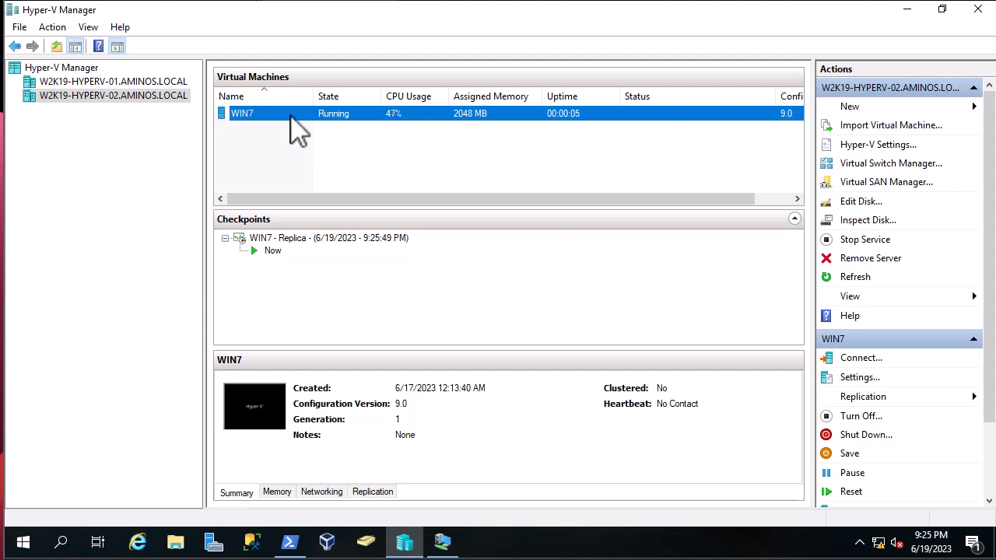
Compare WIN7's state on both servers, and connect to WIN7 on W2K19-HYPERV-02 to inspect its desktop file CheckMe
click(142, 81)
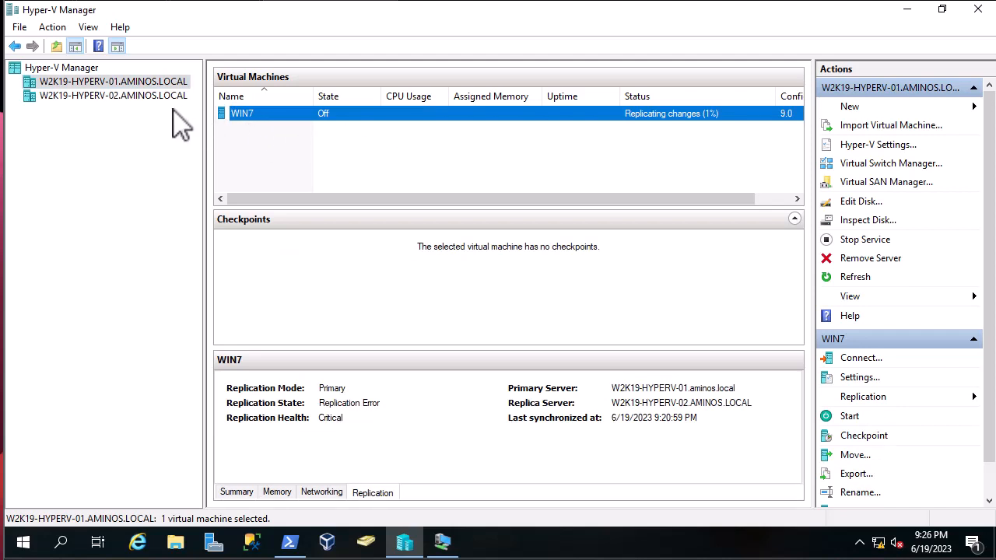
click(159, 95)
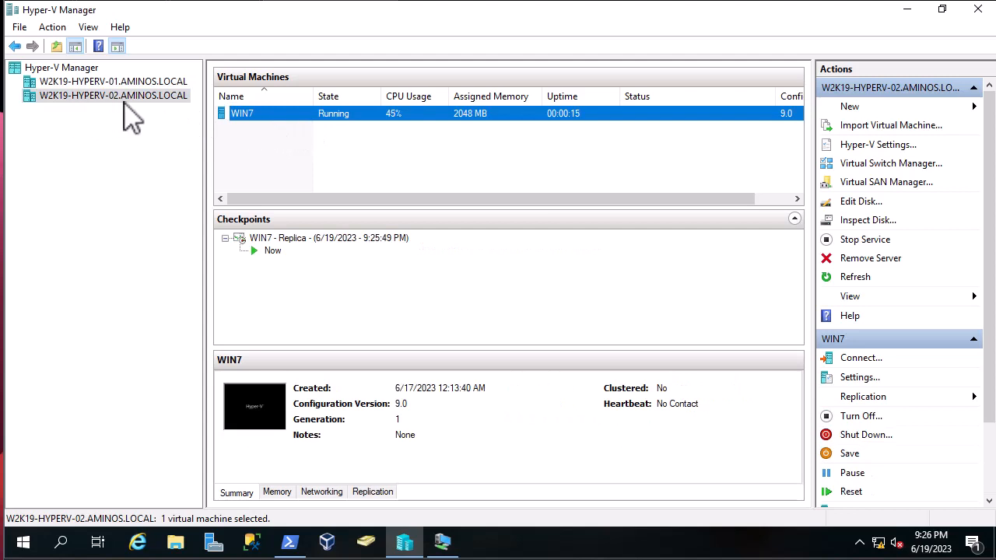
right_click(290, 117)
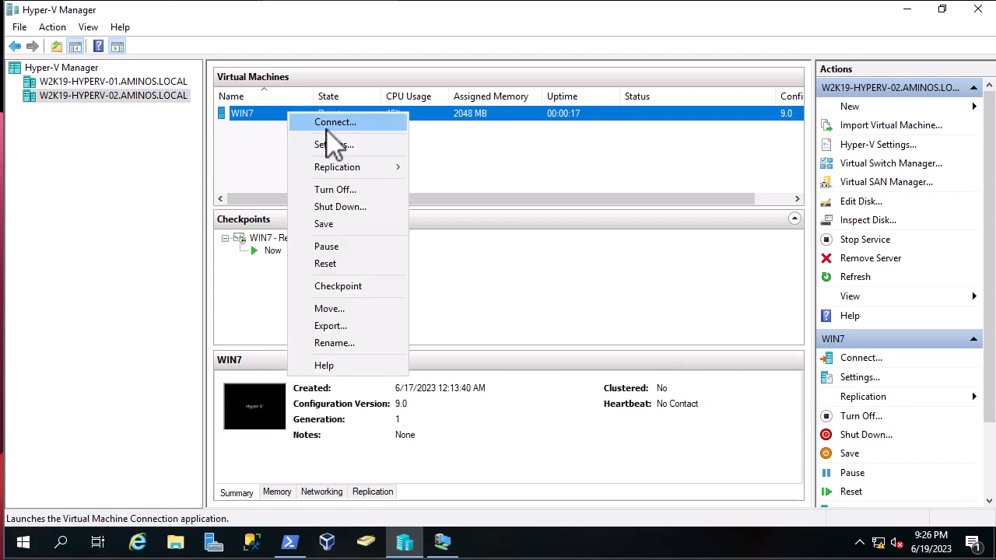
click(327, 121)
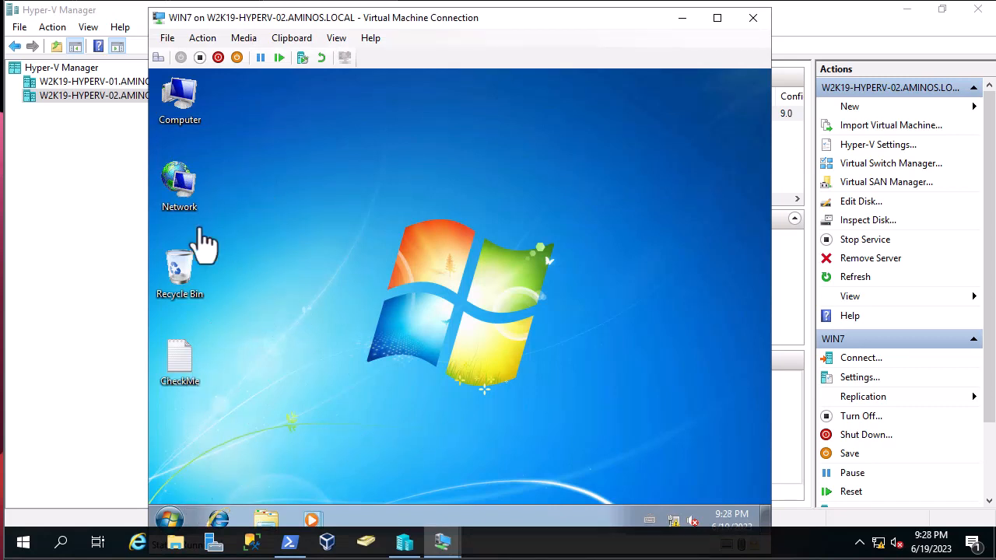
double_click(181, 366)
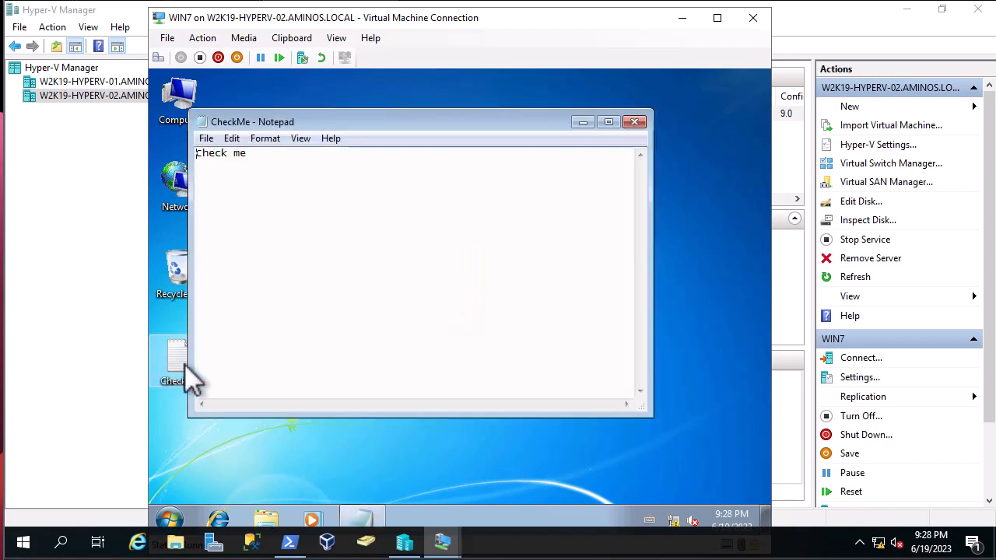
click(635, 122)
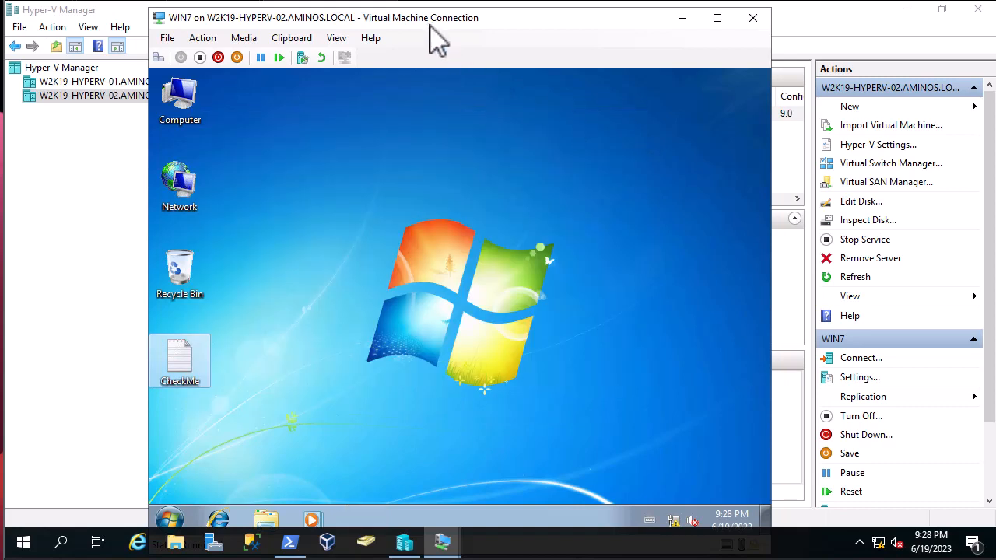
Run ipconfig in a command prompt inside WIN7 on W2K19-HYPERV-02 to check its IP configuration, and close the virtual machine connection
drag(433, 37, 514, 40)
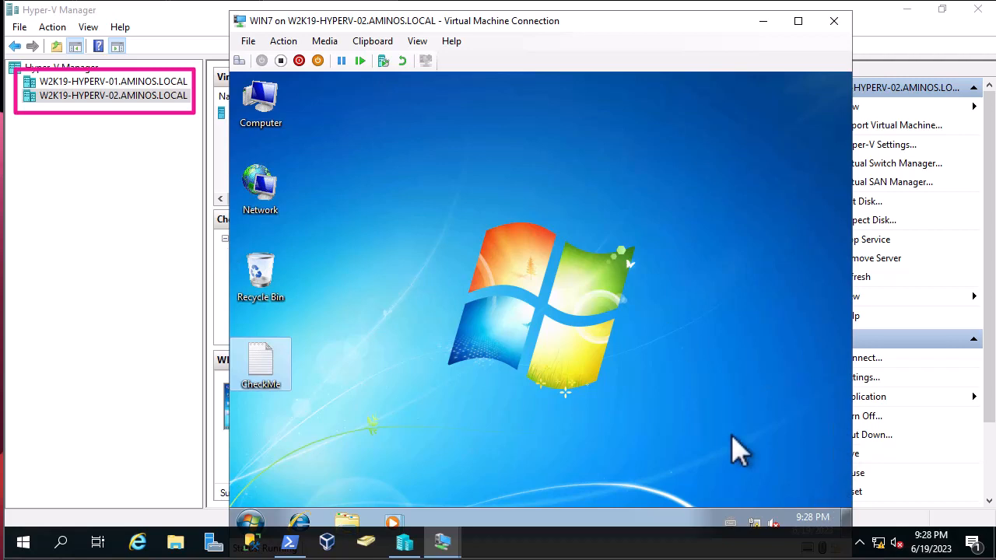
drag(307, 24, 295, 14)
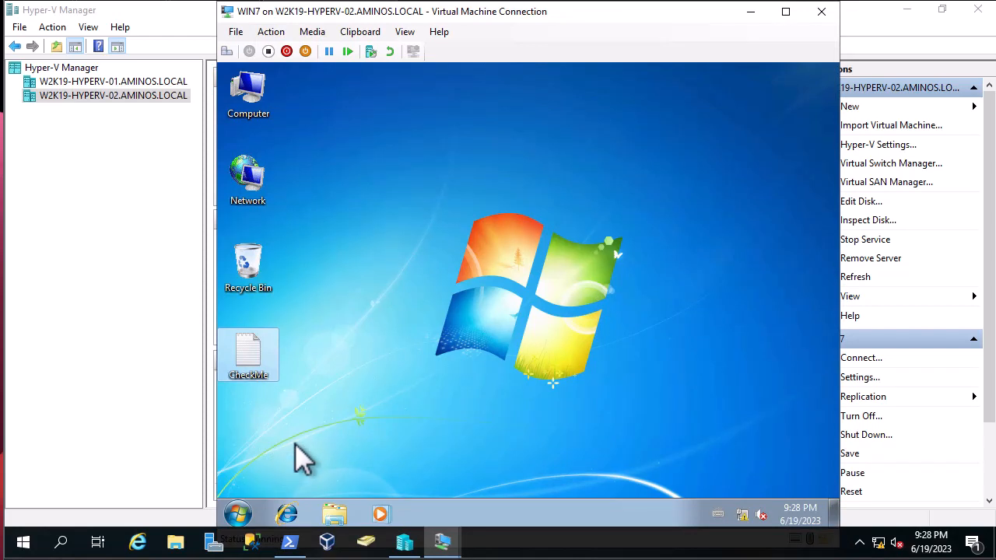
click(240, 513)
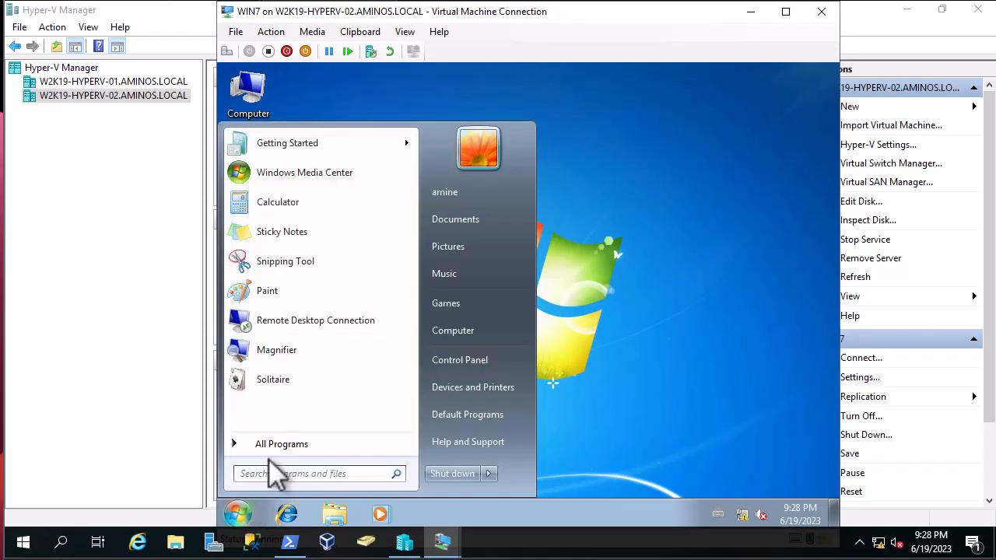
text(cmd)
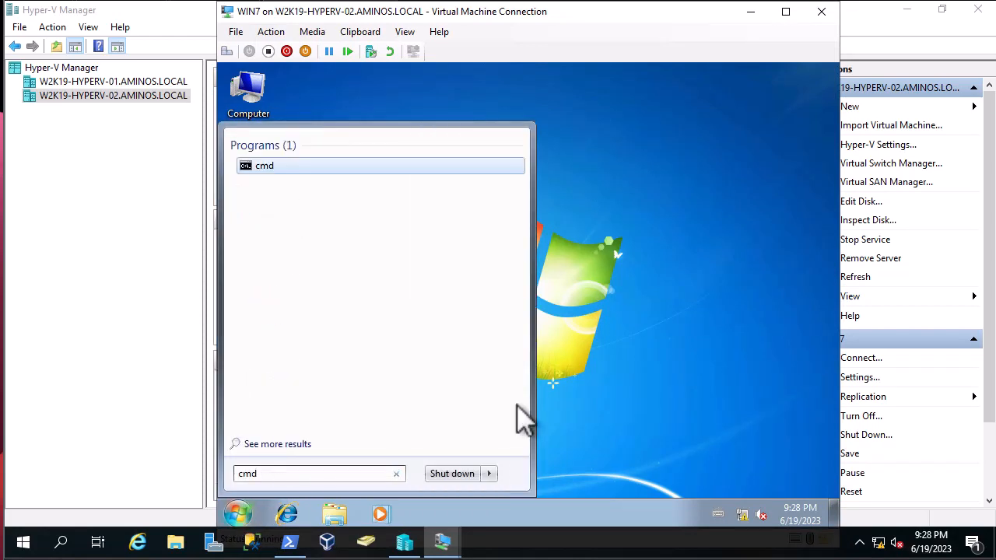
click(261, 166)
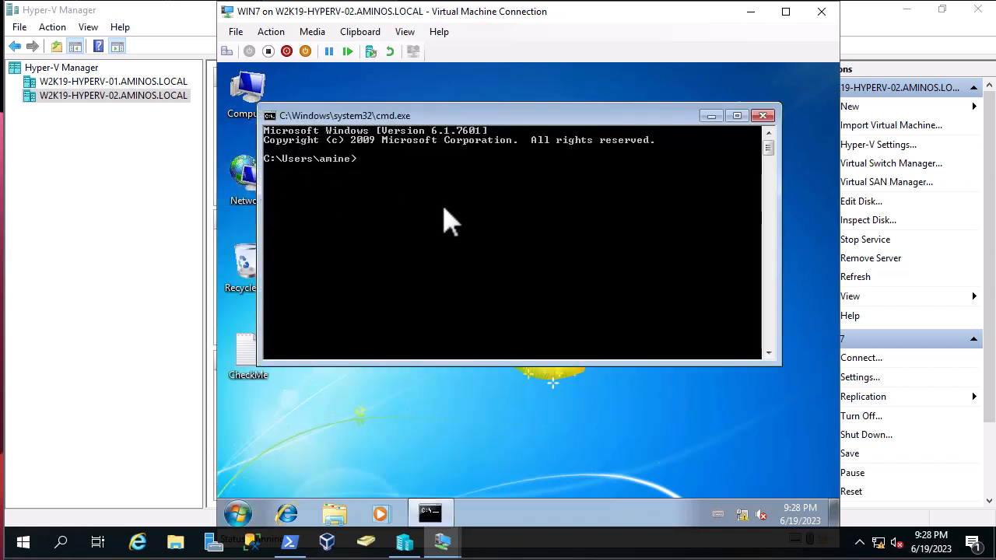
text(ipconfig)
key(Return)
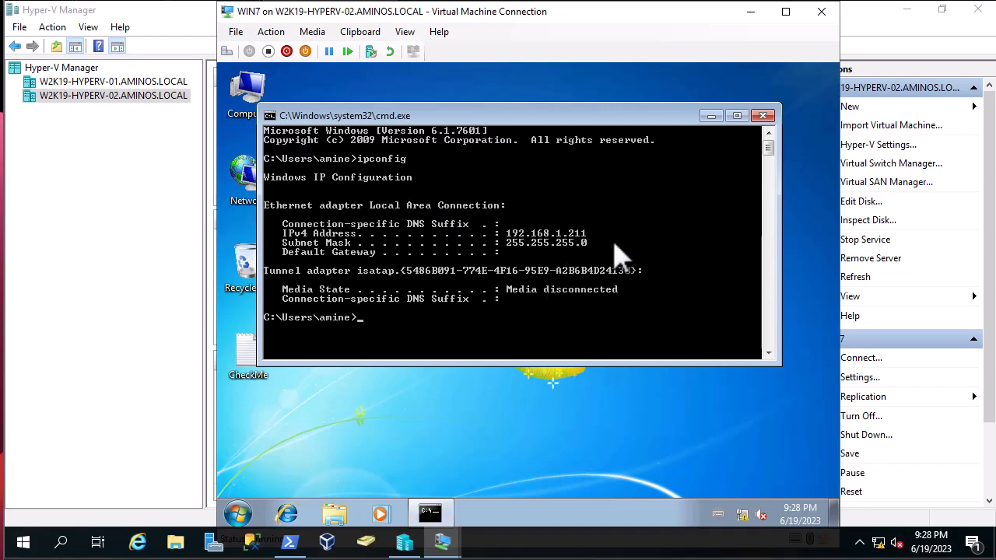
click(821, 11)
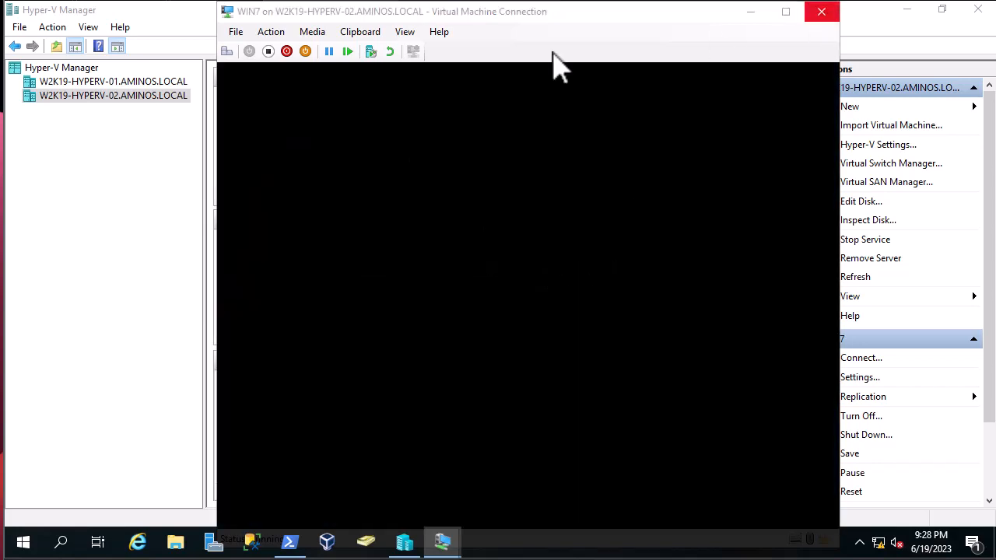
Review WIN7's state and replication status on W2K19-HYPERV-01, and check the running WIN7 replica on W2K19-HYPERV-02
click(147, 81)
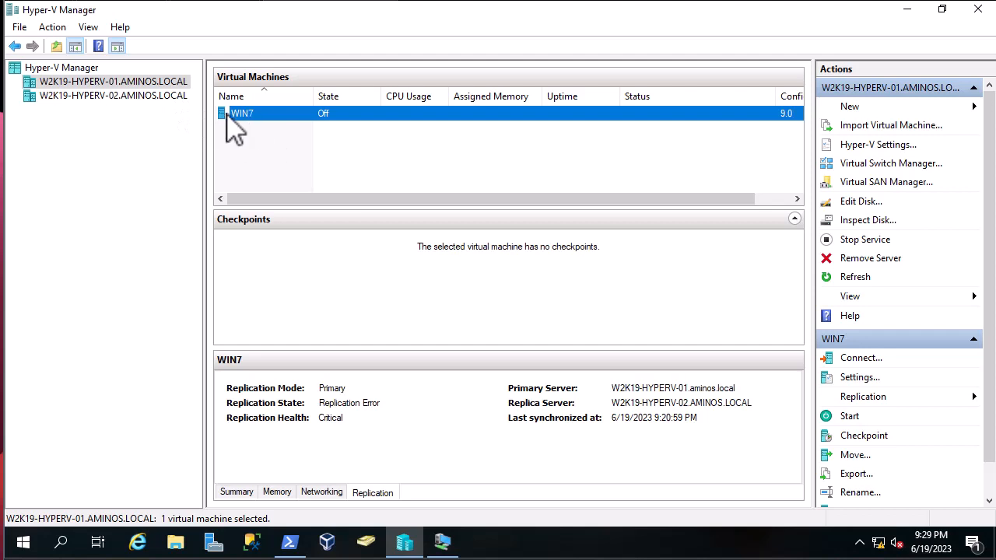
click(155, 96)
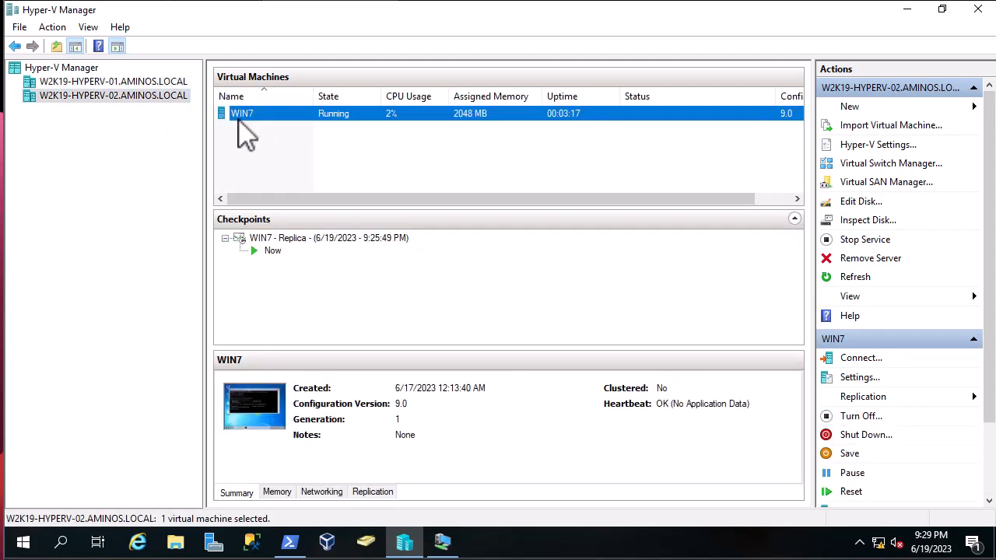